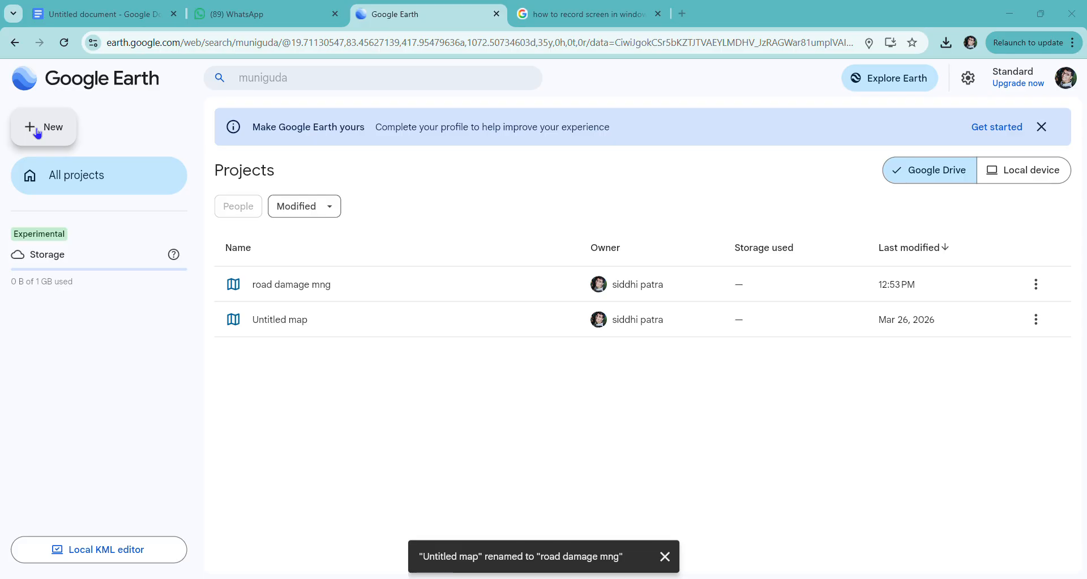
Step: Create a new map project
click(38, 133)
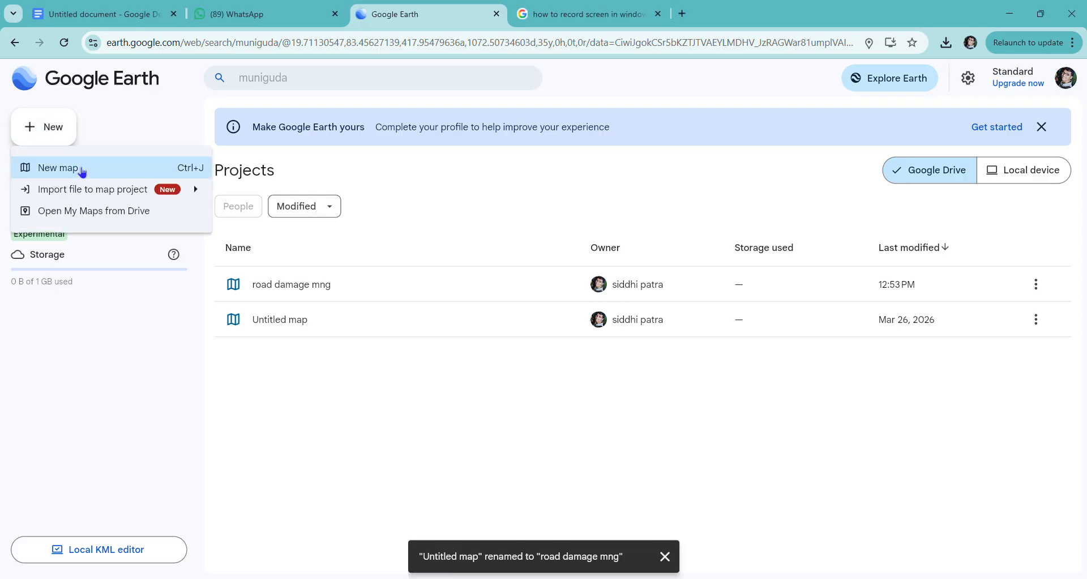
click(82, 172)
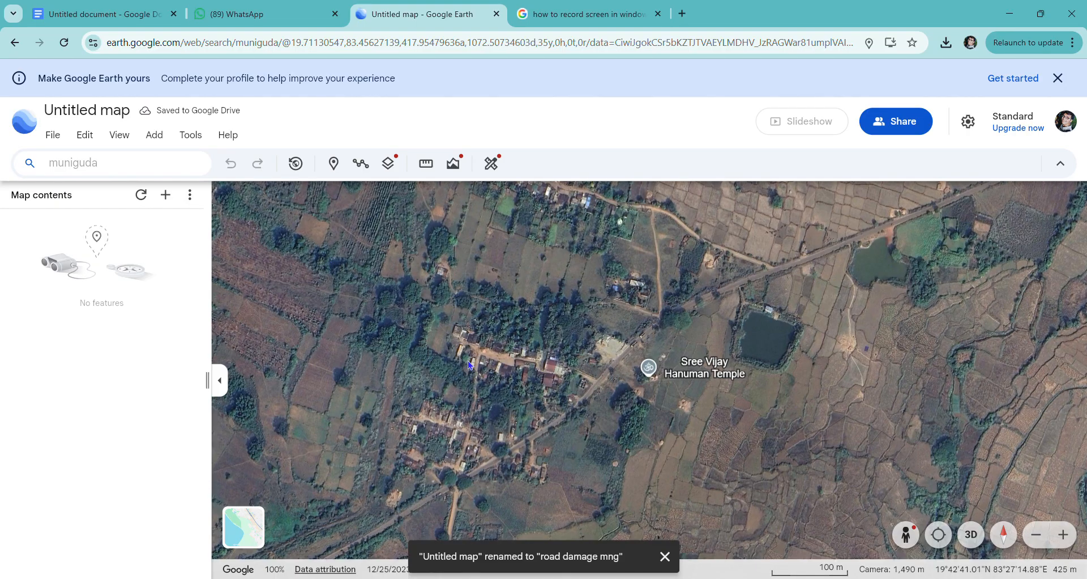
scroll(592, 353, down, 4)
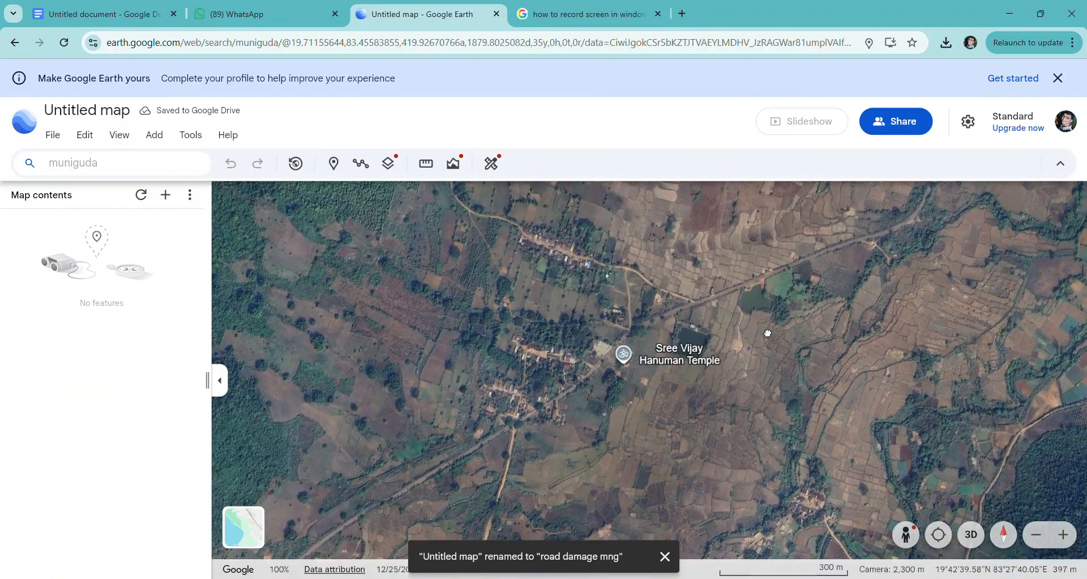
drag(786, 352, 836, 345)
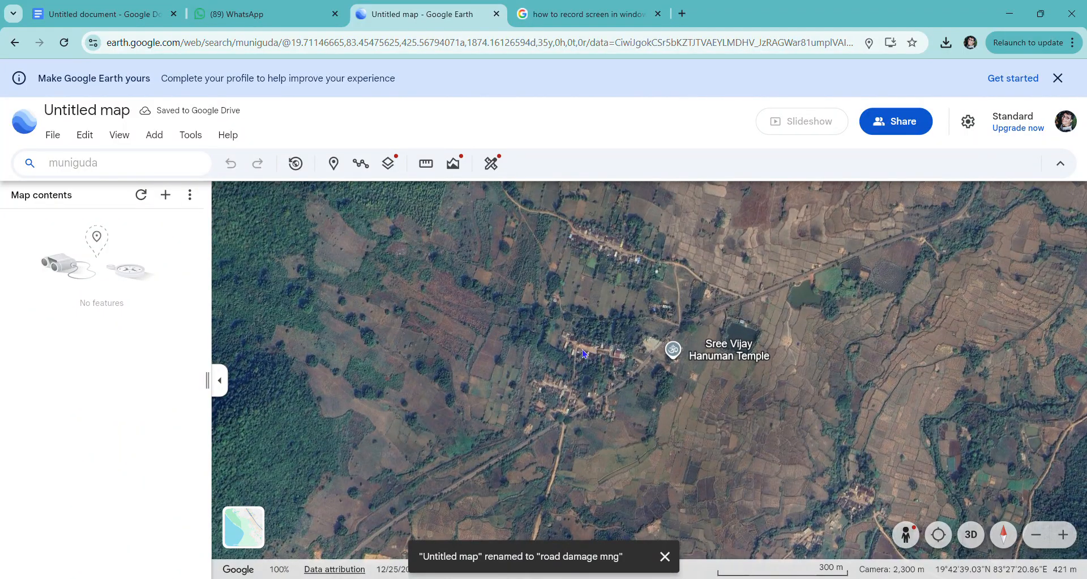
Step: Search for the coordinates 19.530938,83.415015 and fly to that location
click(93, 163)
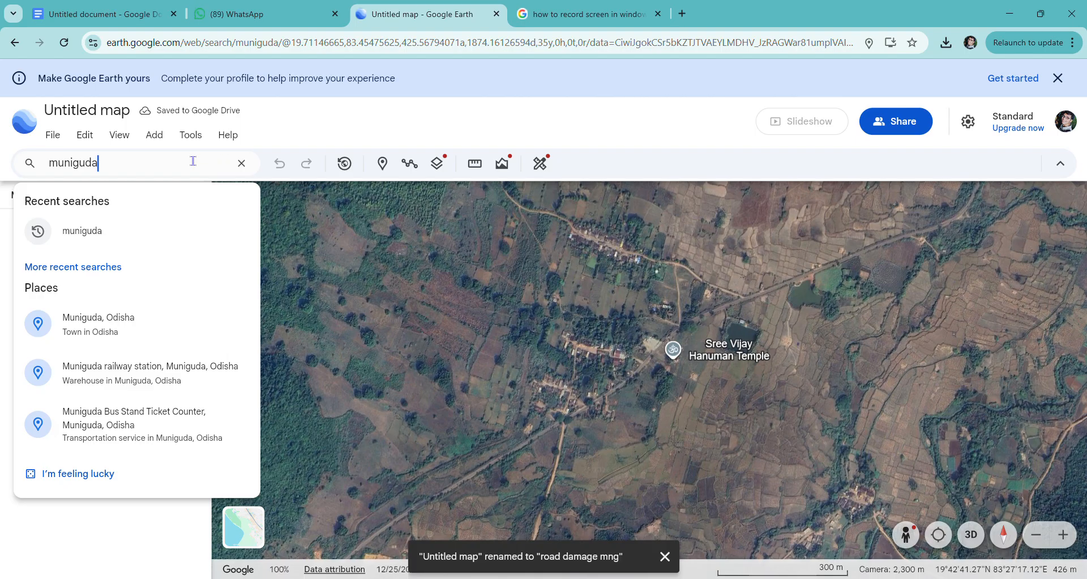
drag(193, 160, 43, 163)
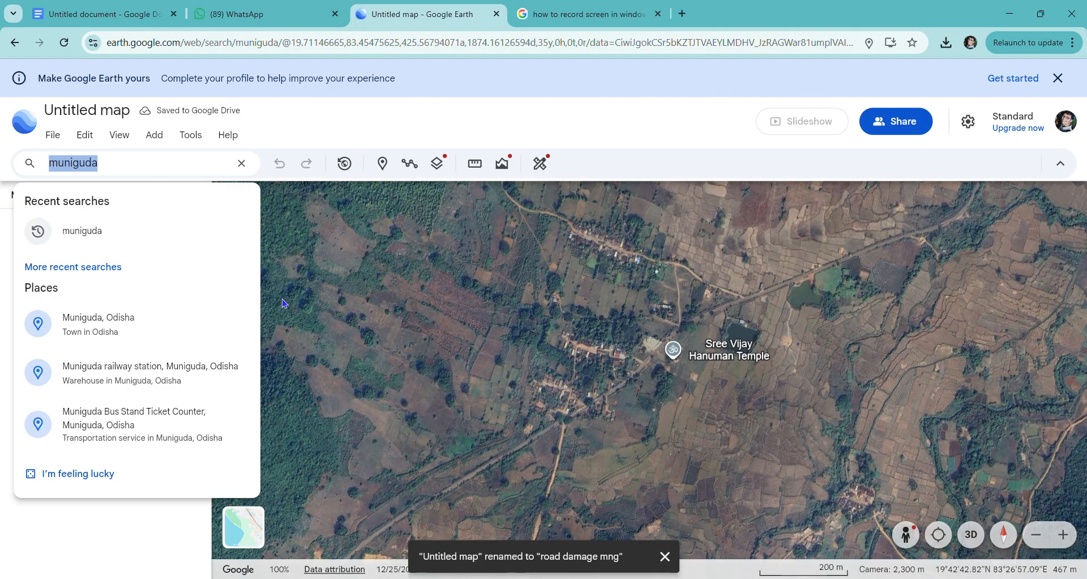
text(19.)
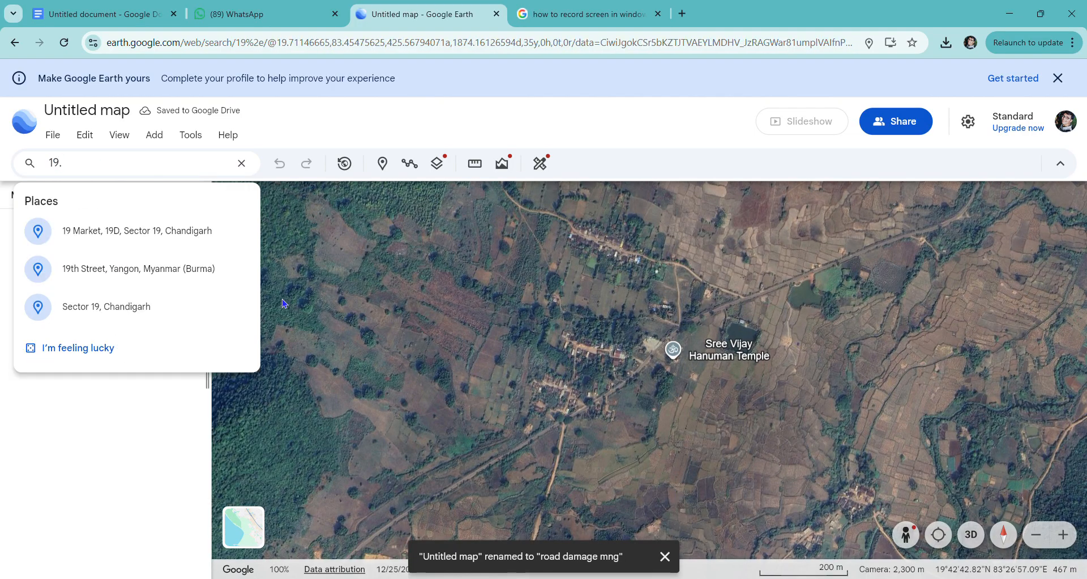
text(530)
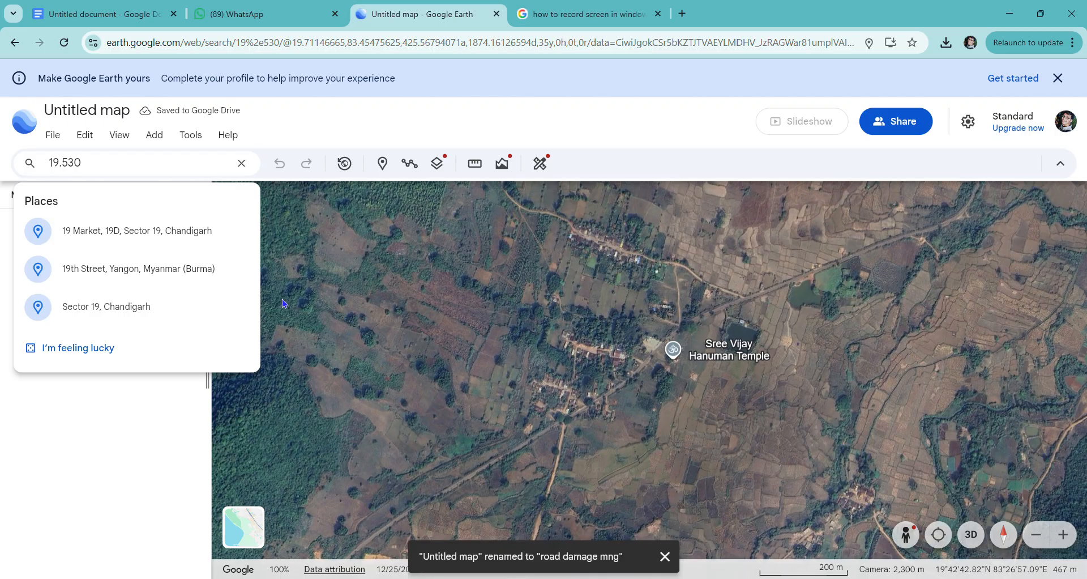
text(938)
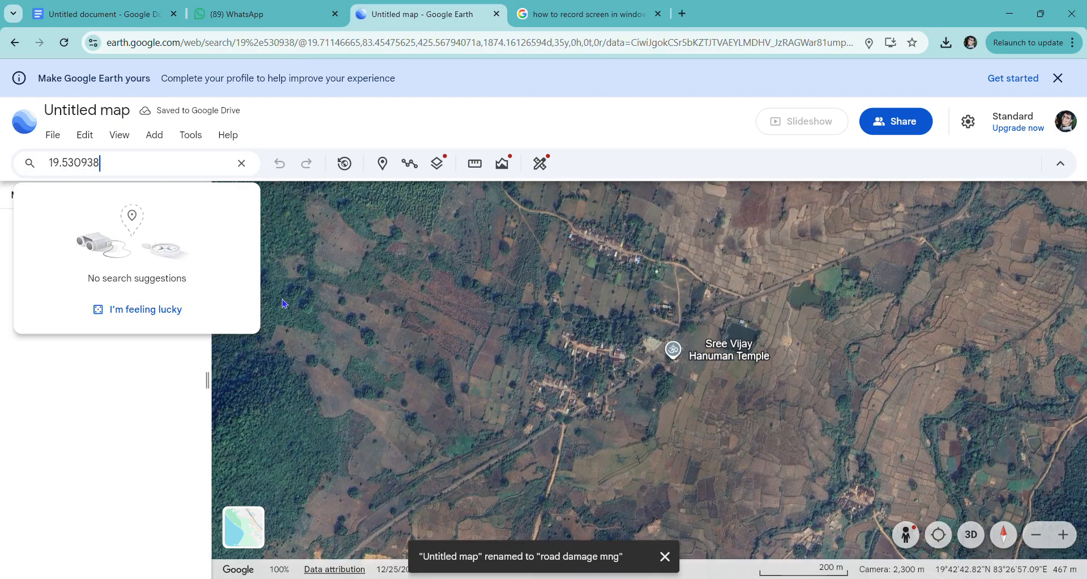
text(,83.)
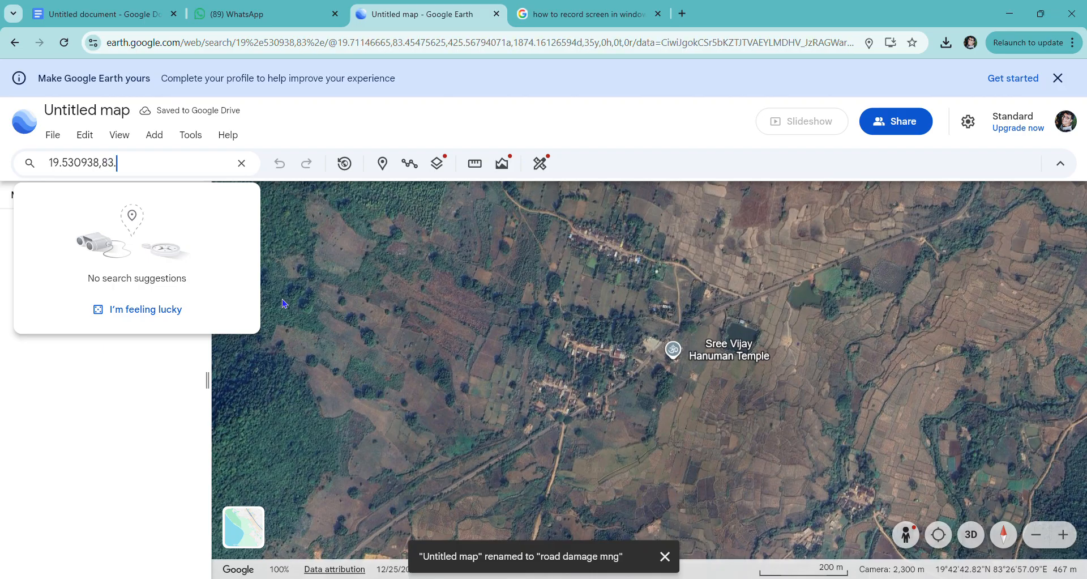
text(415)
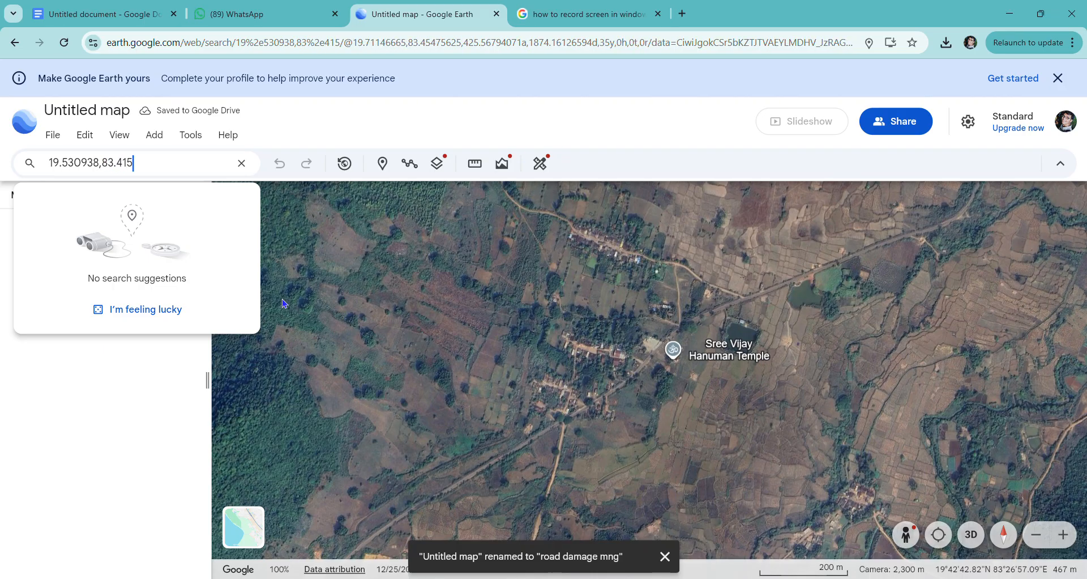
text(015)
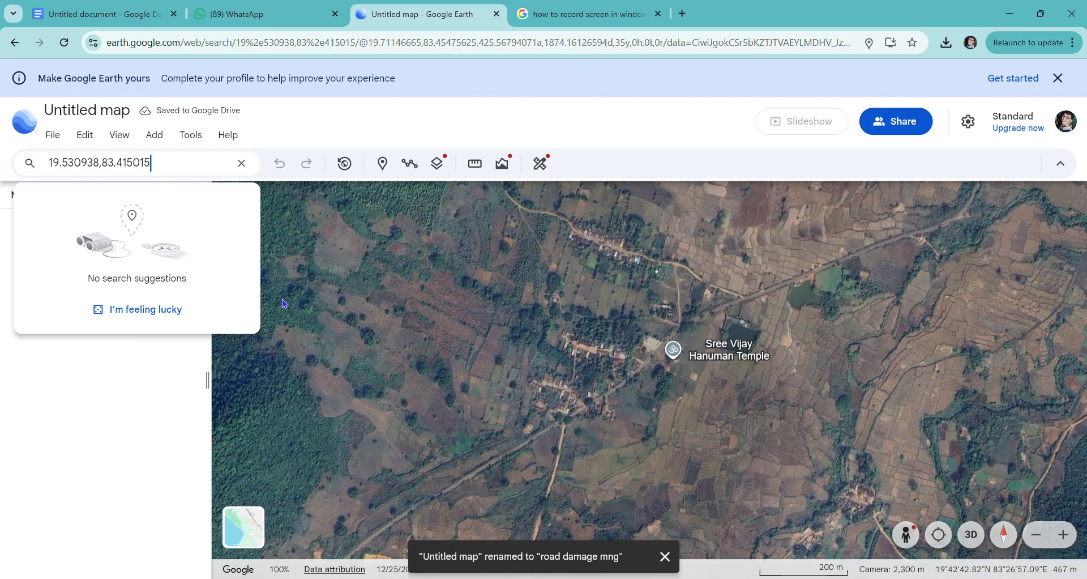
key(Return)
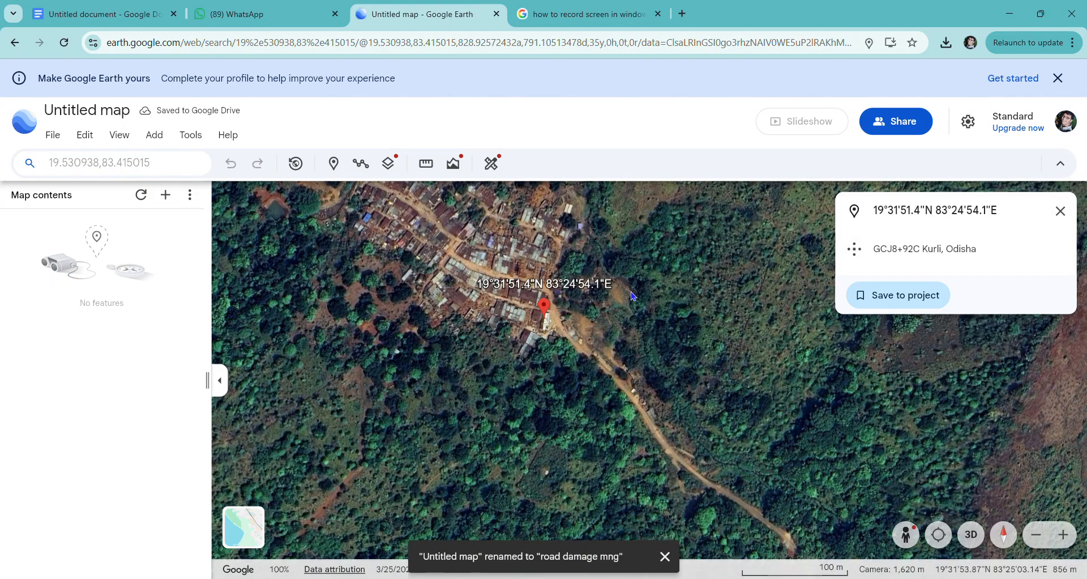
Step: Measure a path about 128 m long following the village road from its southeast entrance northwest to the central junction
scroll(491, 258, up, 2)
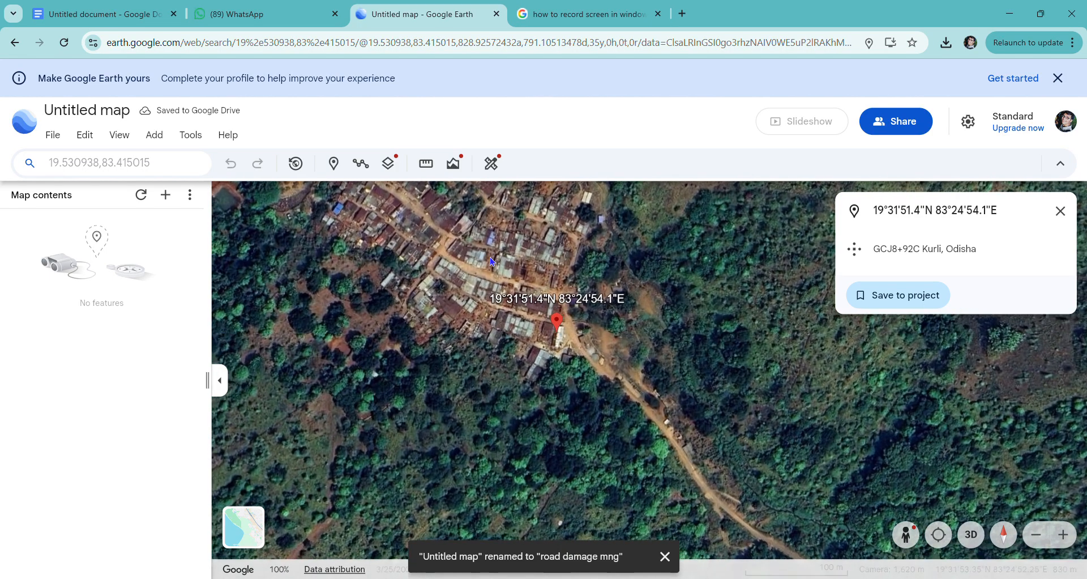
drag(524, 271, 562, 346)
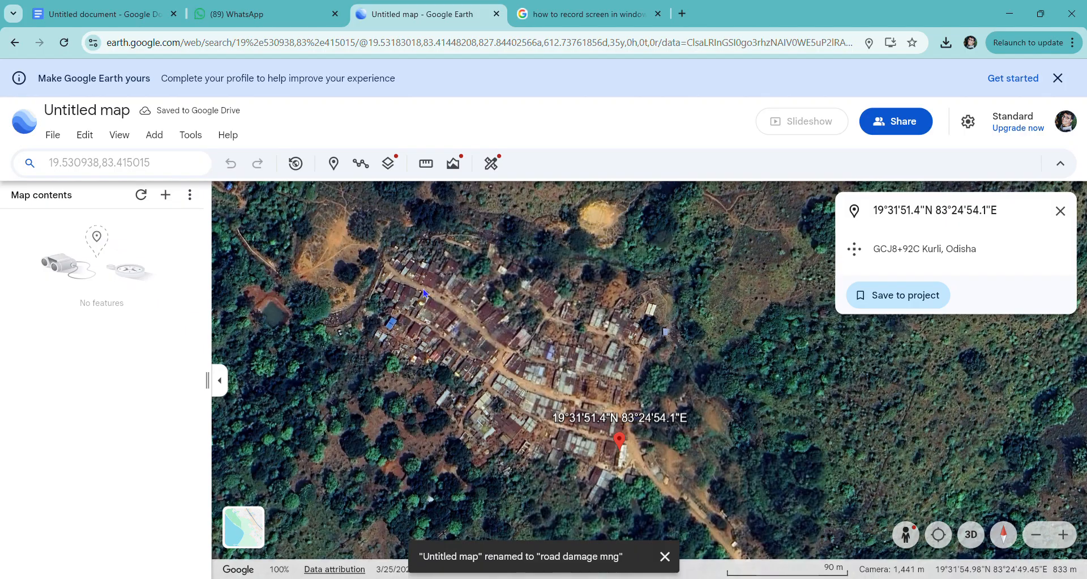
click(426, 164)
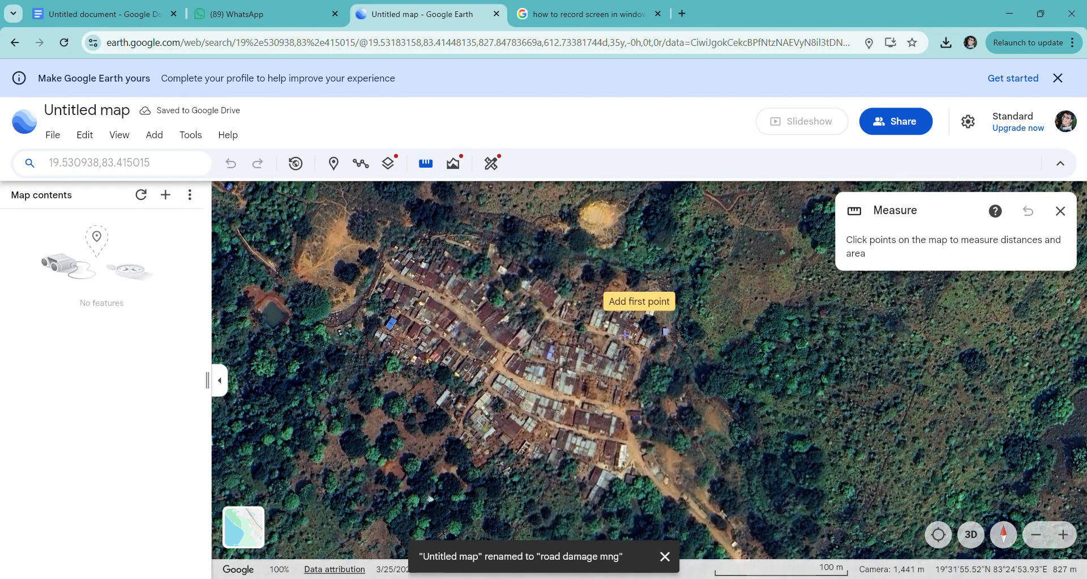
click(637, 456)
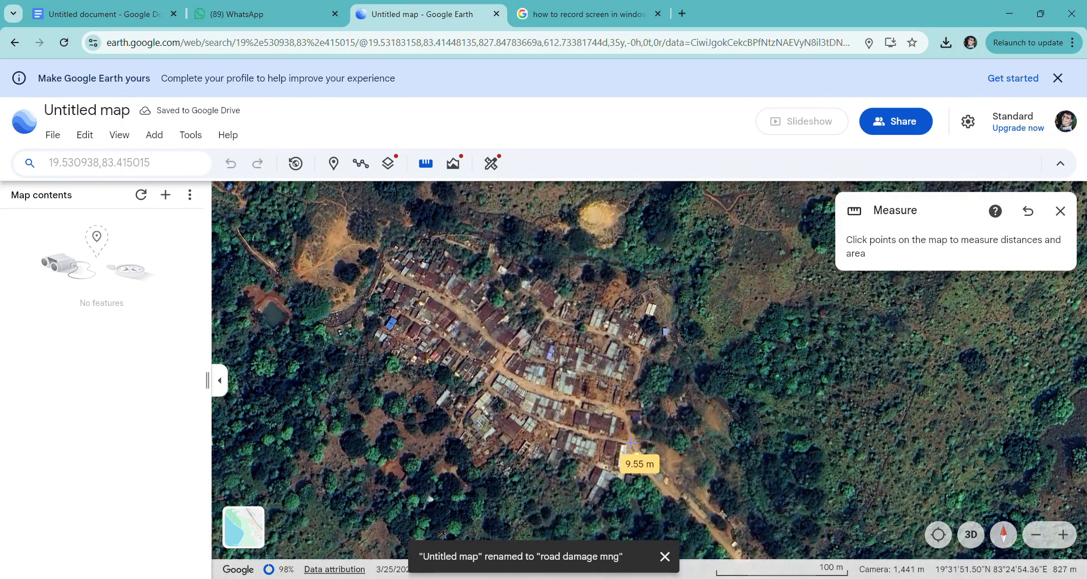
click(631, 437)
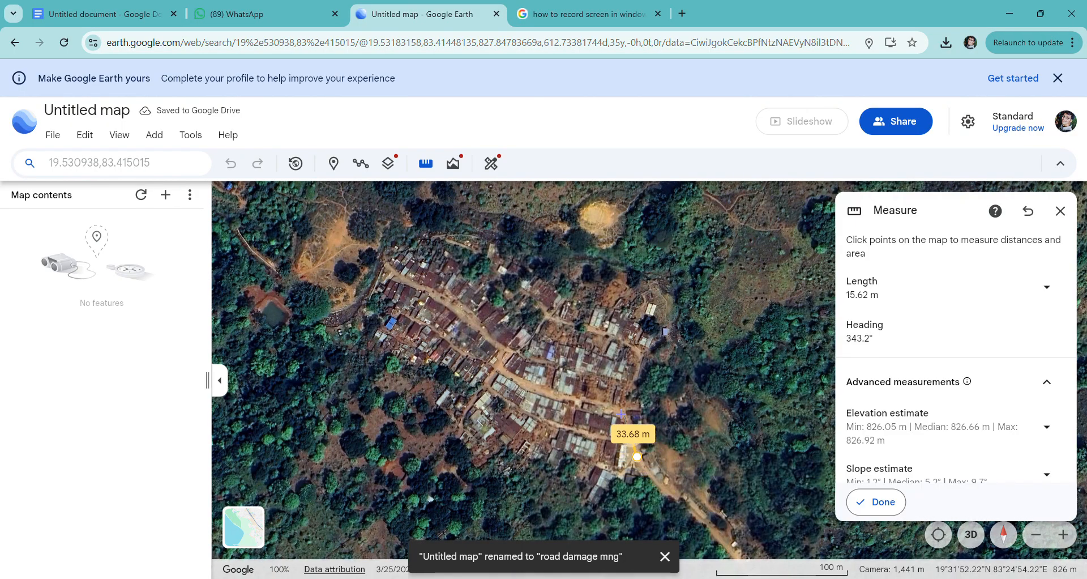
click(621, 412)
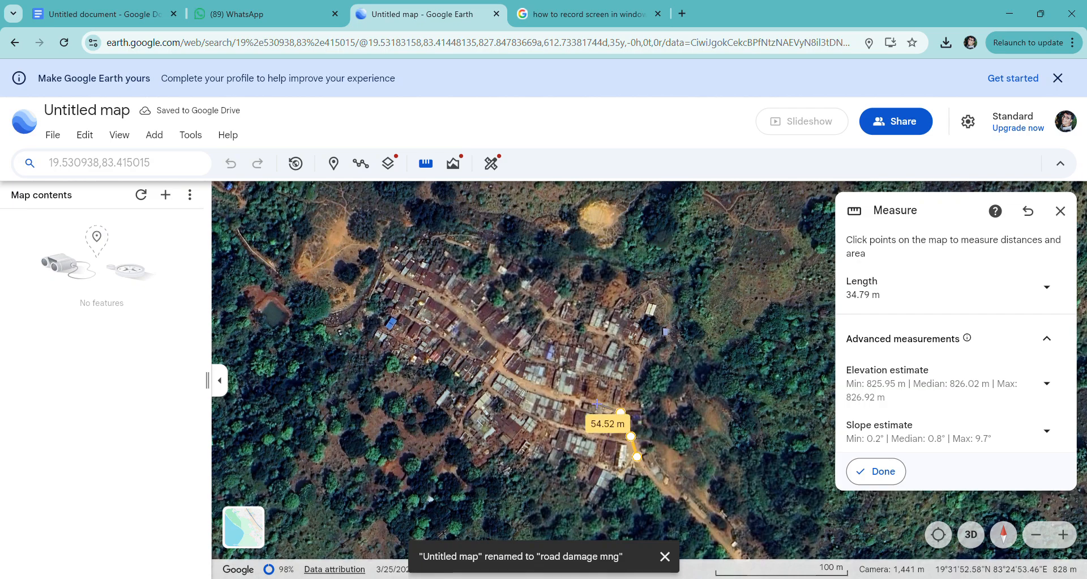
click(596, 403)
click(573, 397)
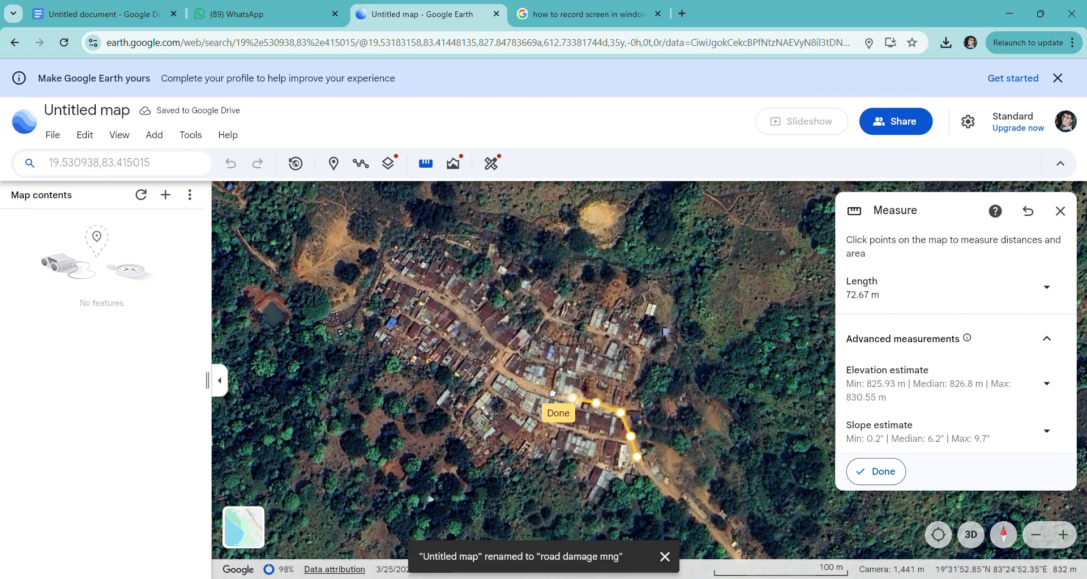
click(552, 391)
click(530, 384)
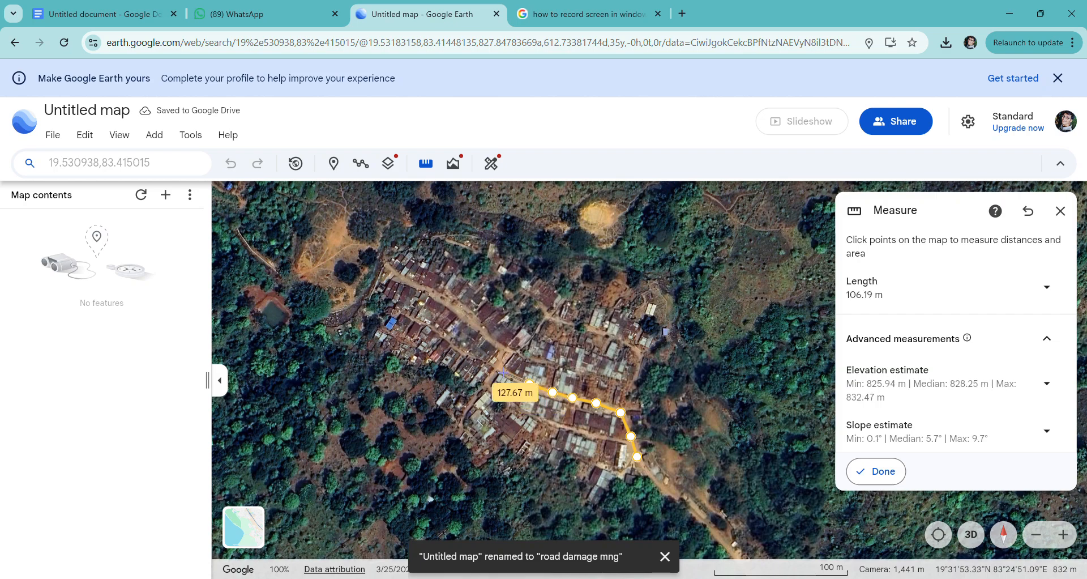
click(502, 371)
click(502, 369)
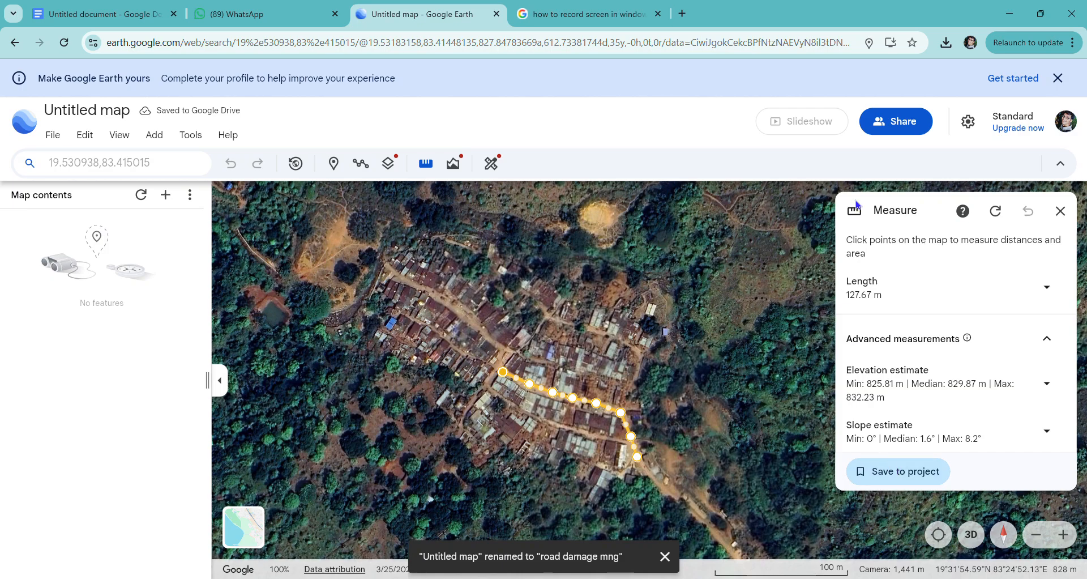
Step: Save the measured road path to the project with the name line1
click(886, 459)
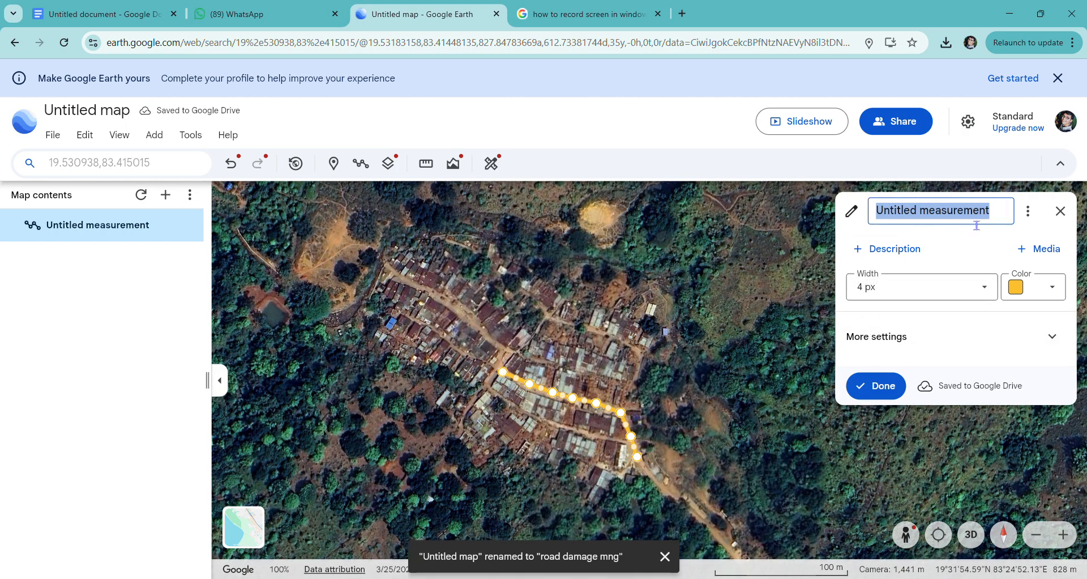
text(line1)
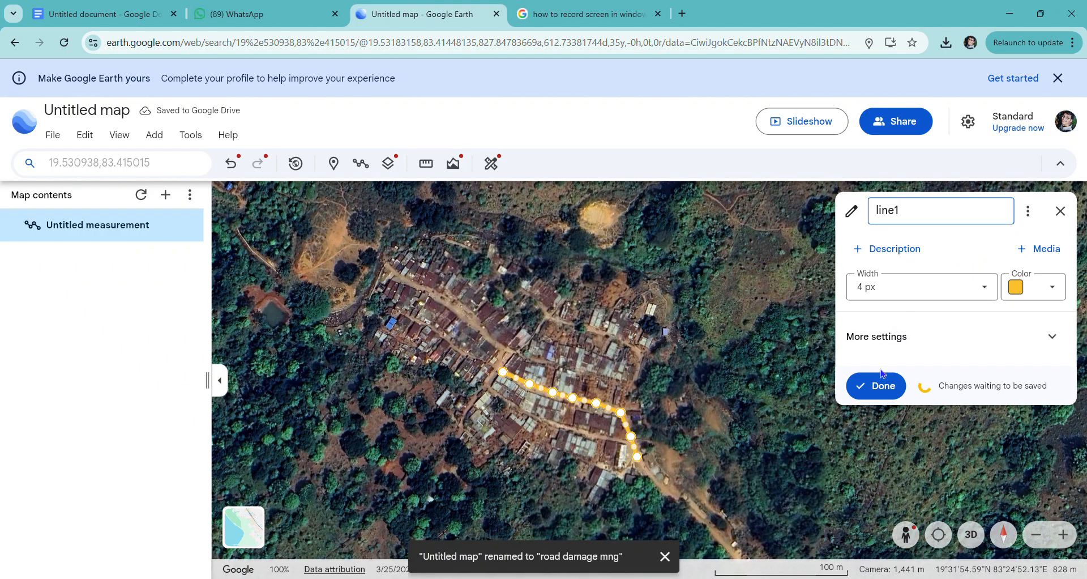
click(876, 391)
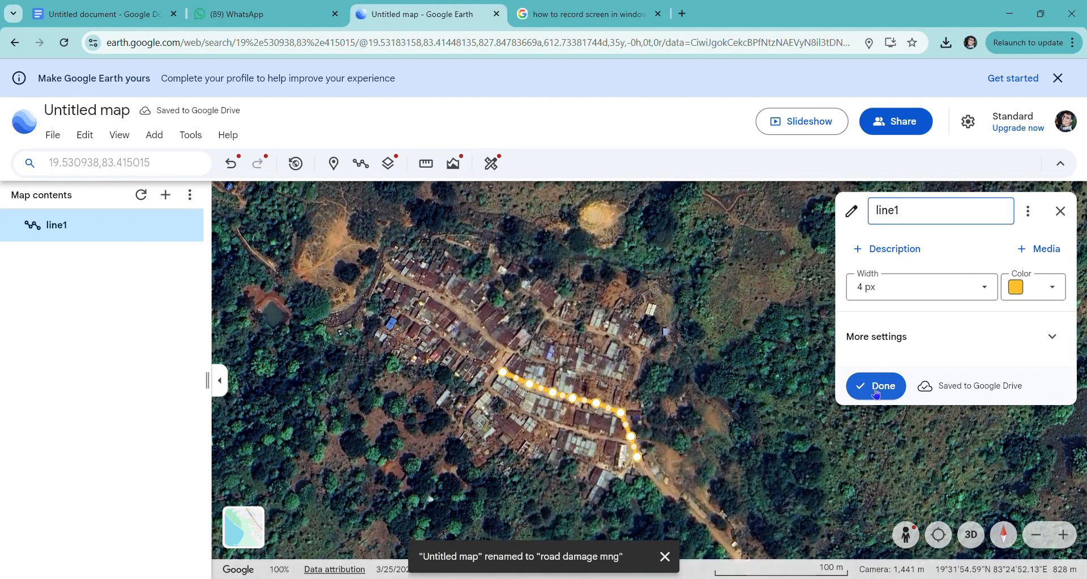
click(876, 390)
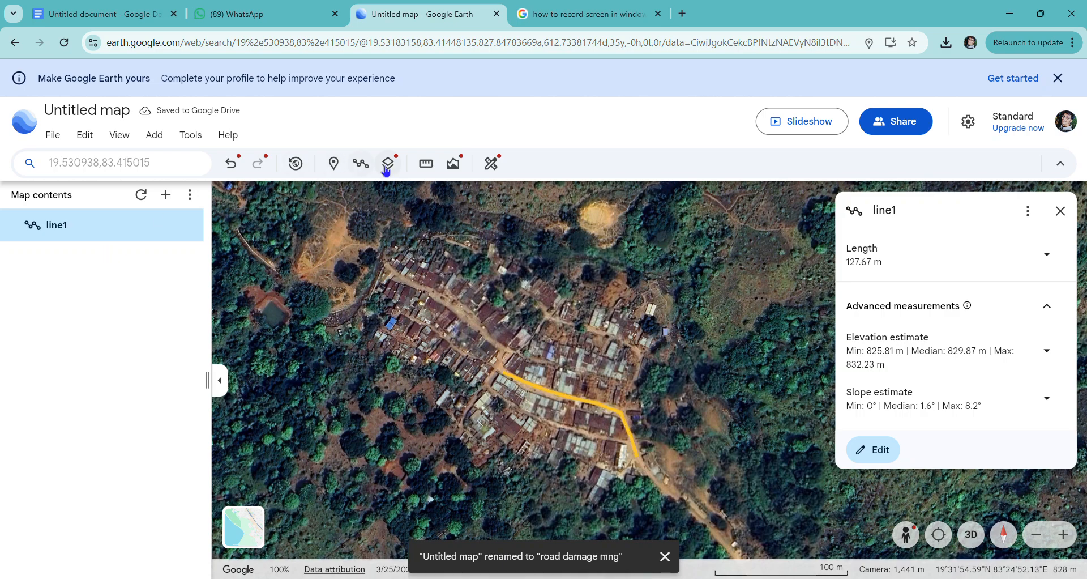
Step: Measure a second path about 125 m long from the northwest end of line1 along the road to the village's northwest edge
click(423, 170)
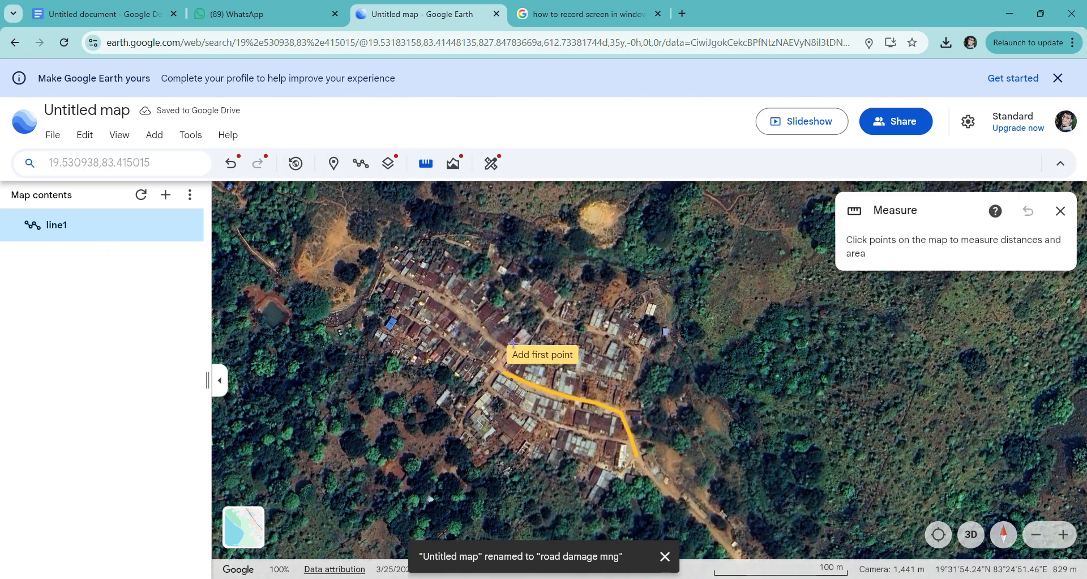
click(499, 372)
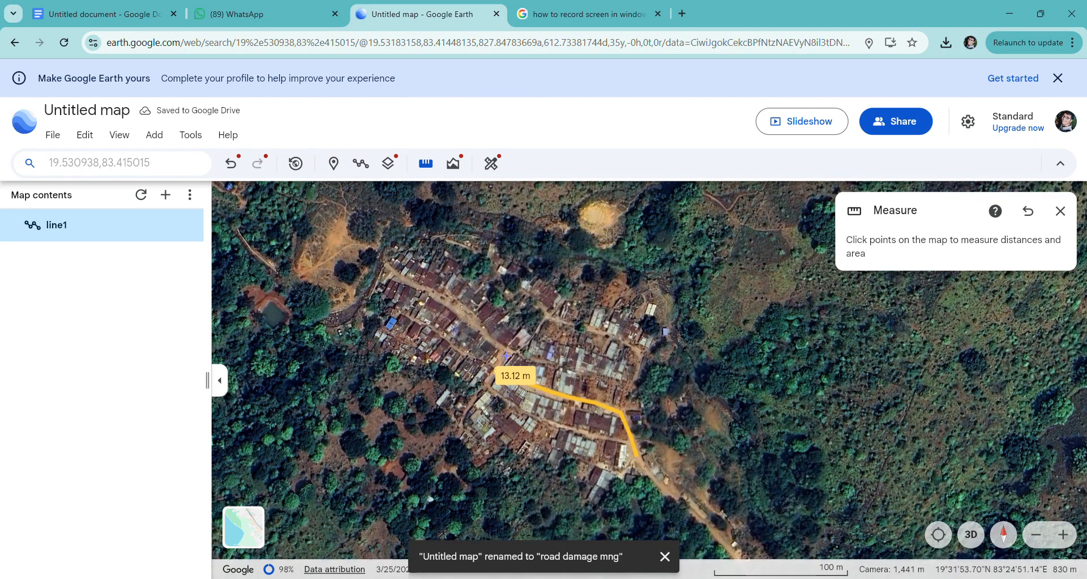
click(486, 332)
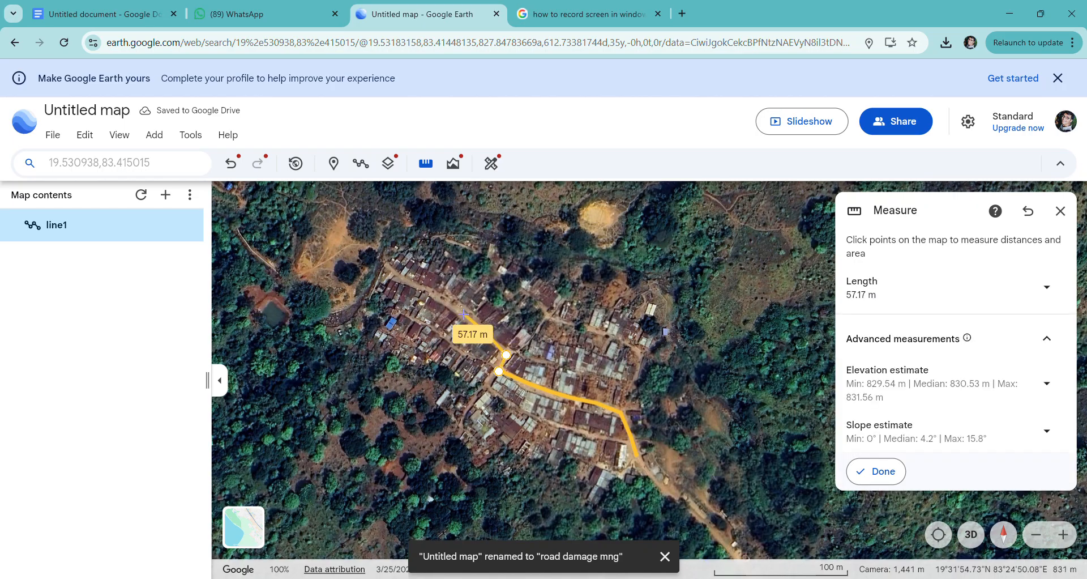
click(434, 292)
click(404, 279)
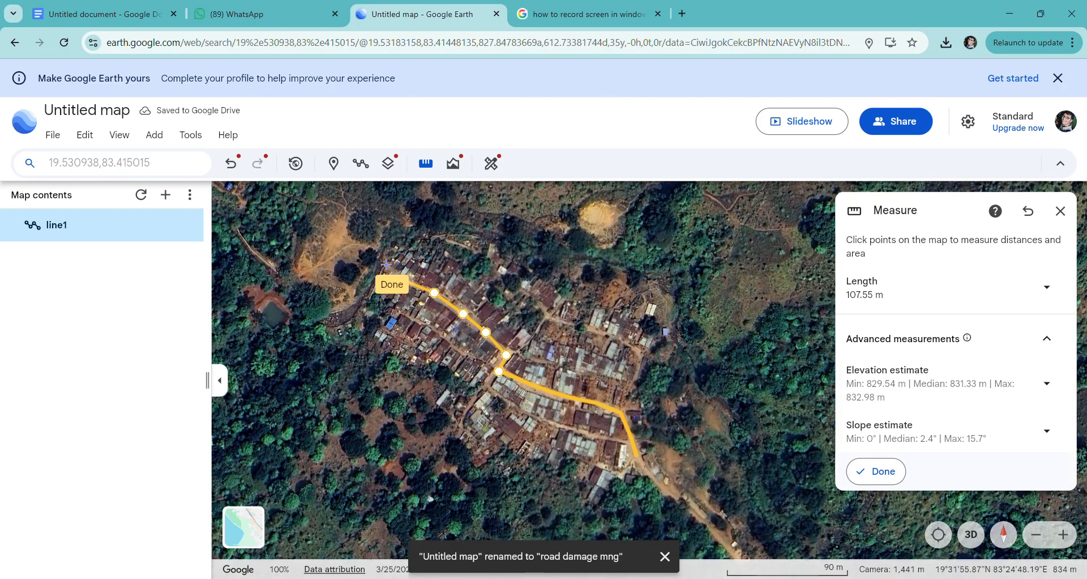
click(385, 264)
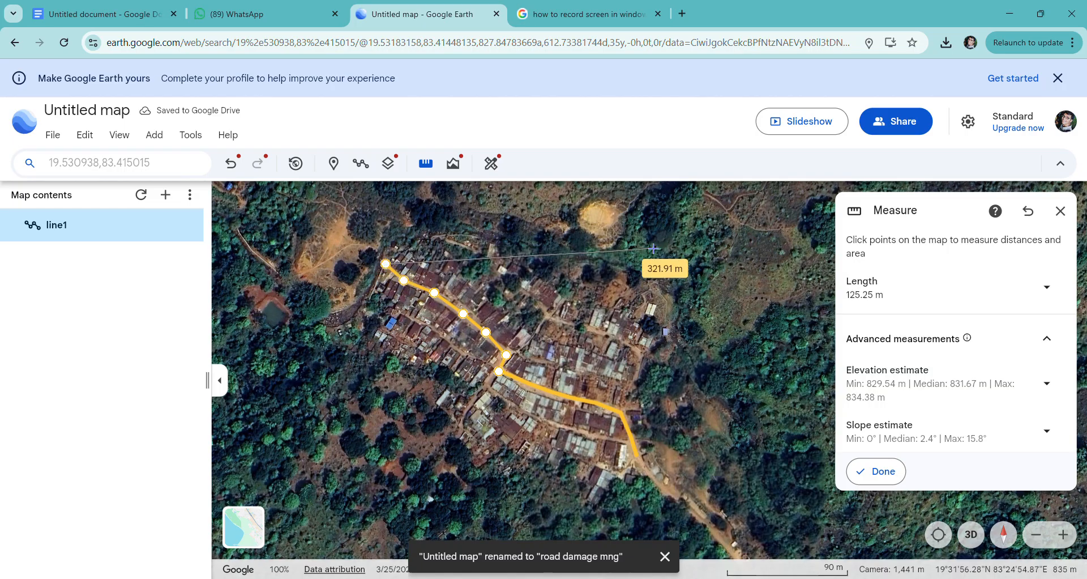
click(876, 471)
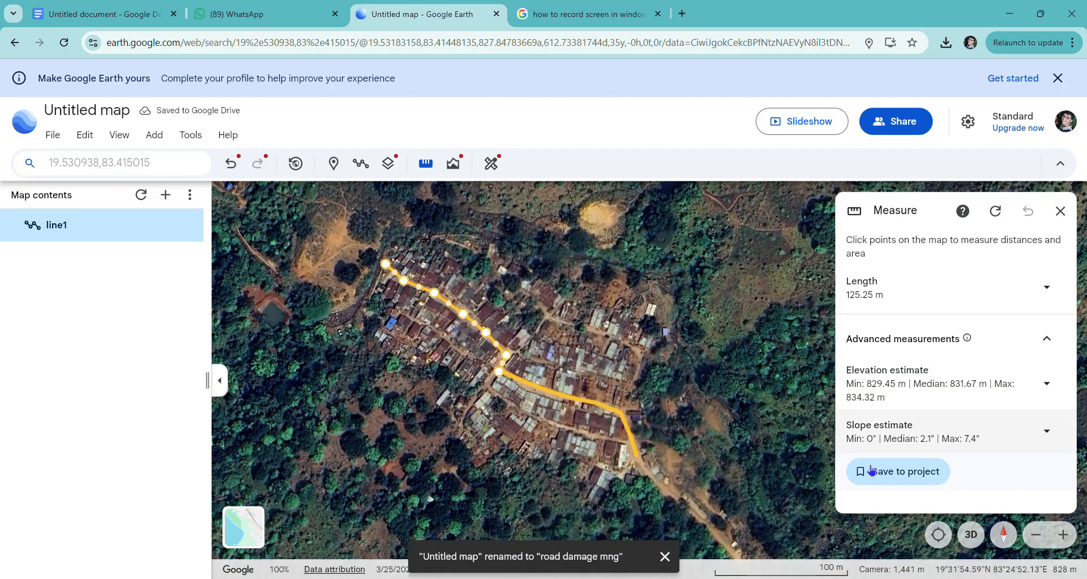
Step: Save the second measured path to the project with the name line2
click(893, 471)
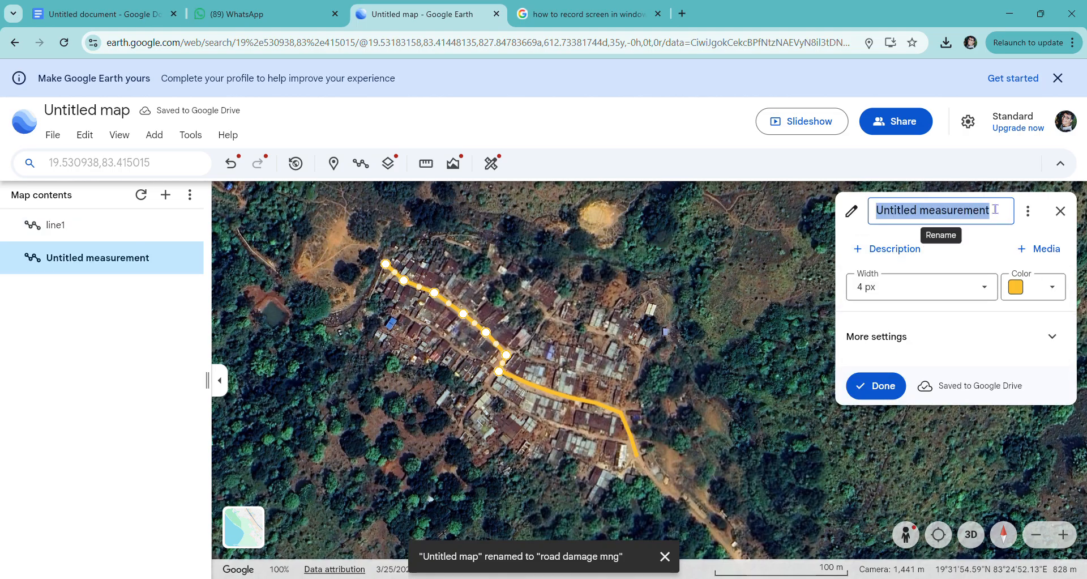
key(BackSpace)
text(line2)
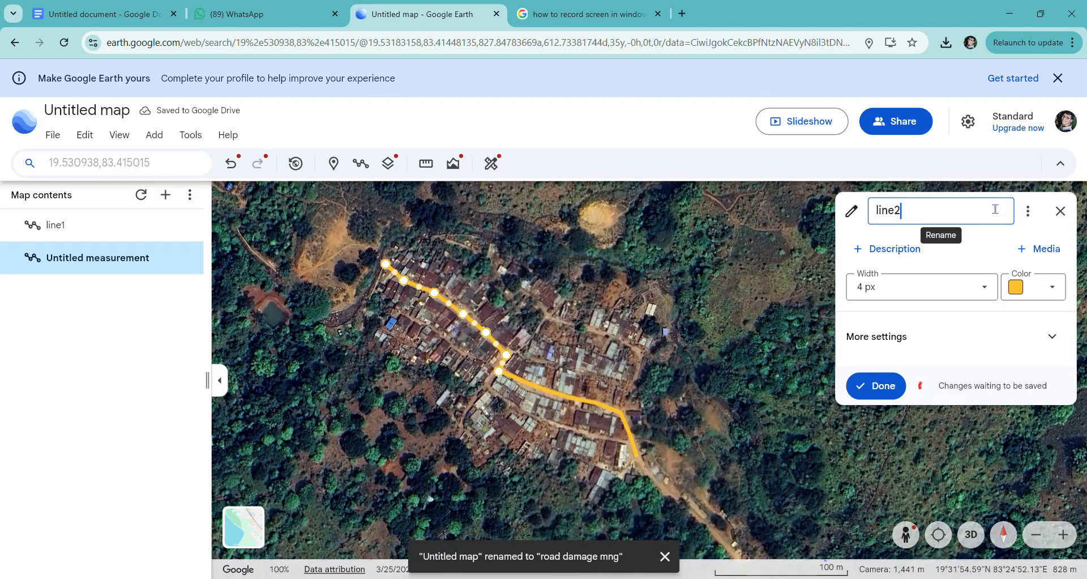
click(884, 388)
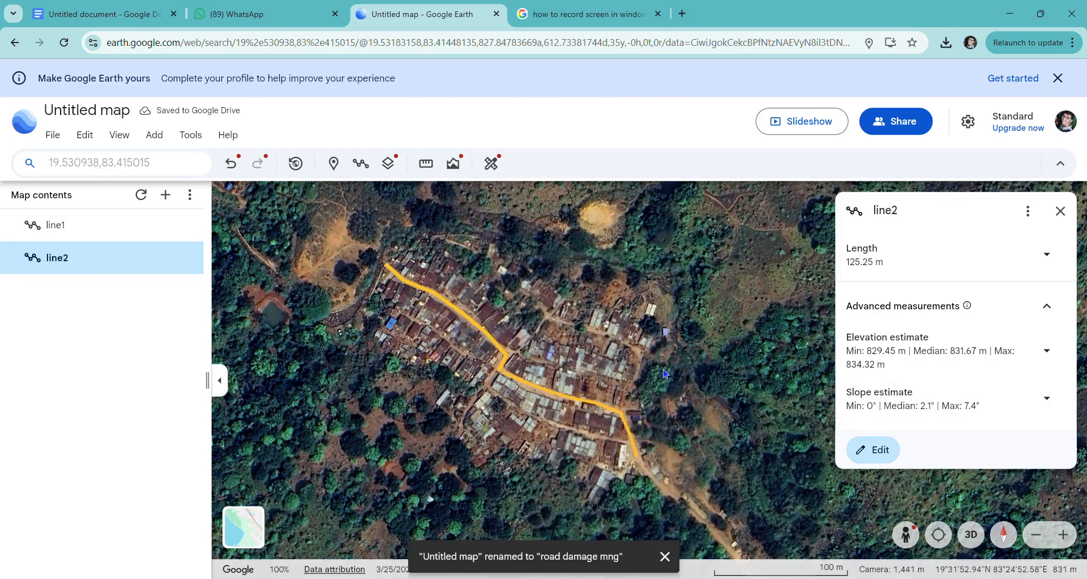
Step: Measure a path about 77 m long from the central junction northwest along the lane southwest of line2
click(1061, 211)
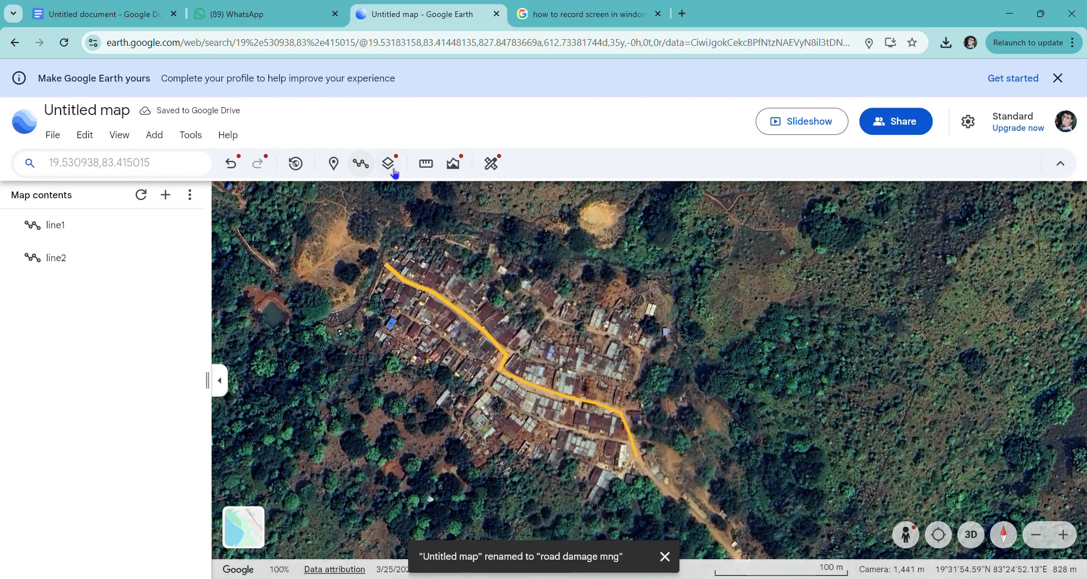
click(426, 164)
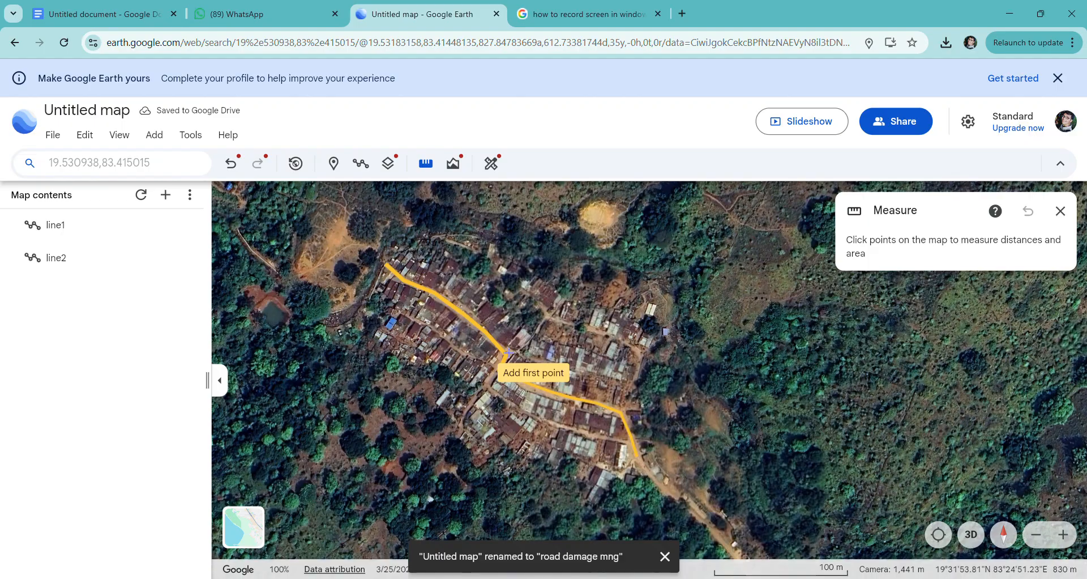
scroll(510, 353, up, 2)
scroll(508, 352, up, 3)
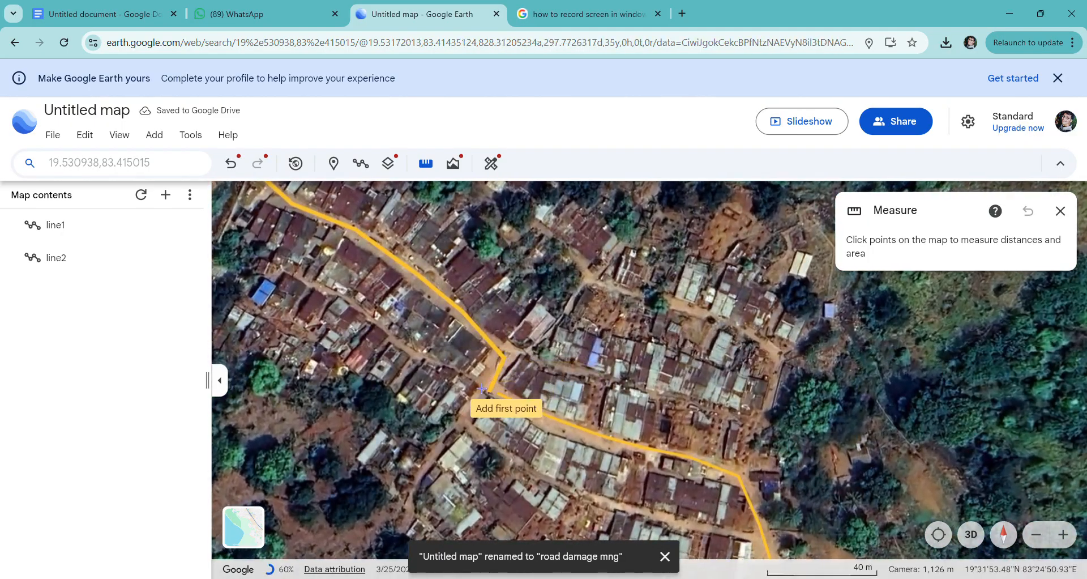
click(482, 387)
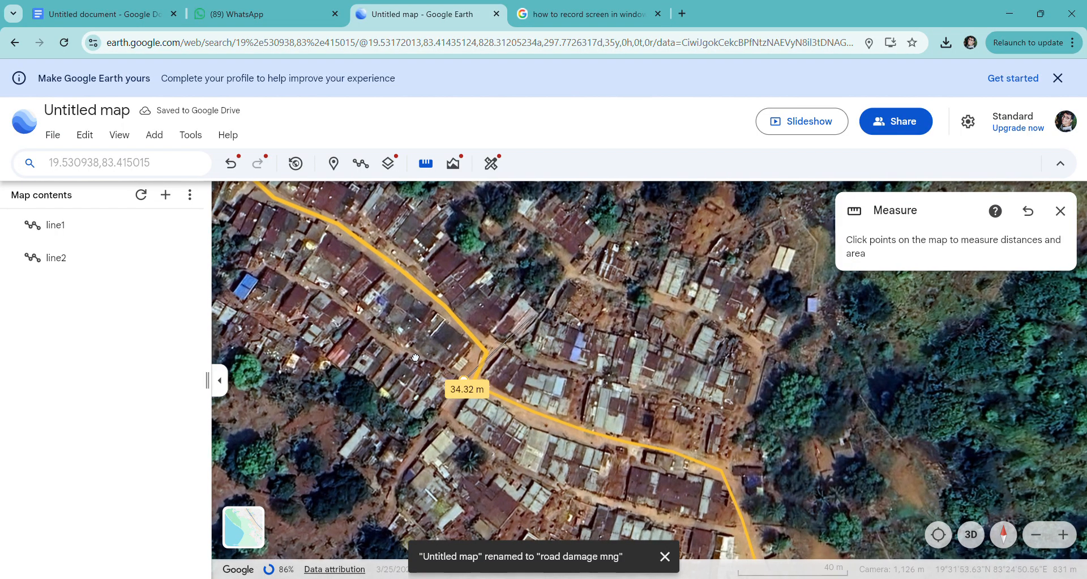
drag(416, 357, 456, 347)
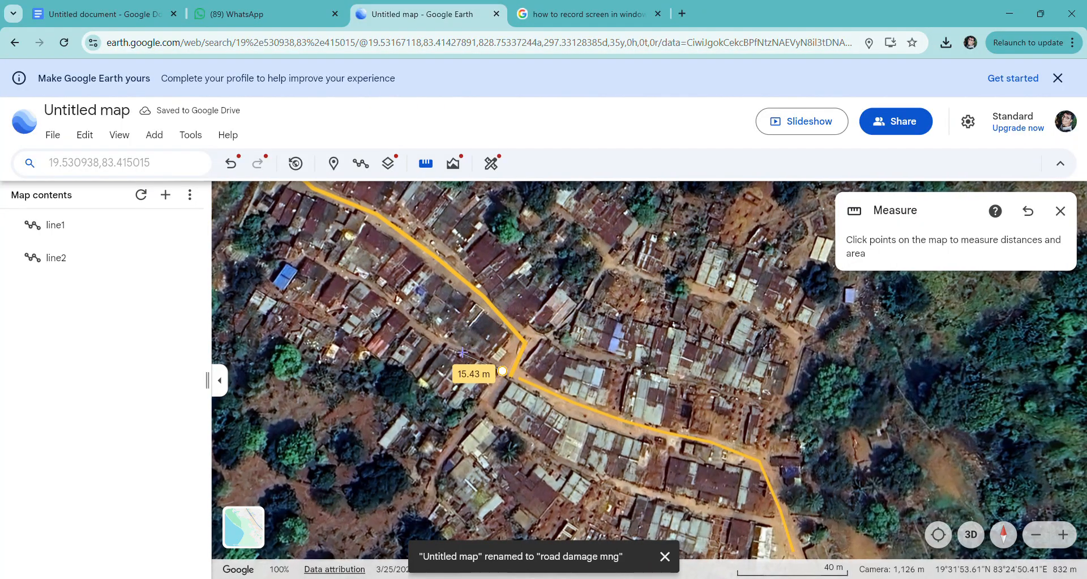
click(461, 350)
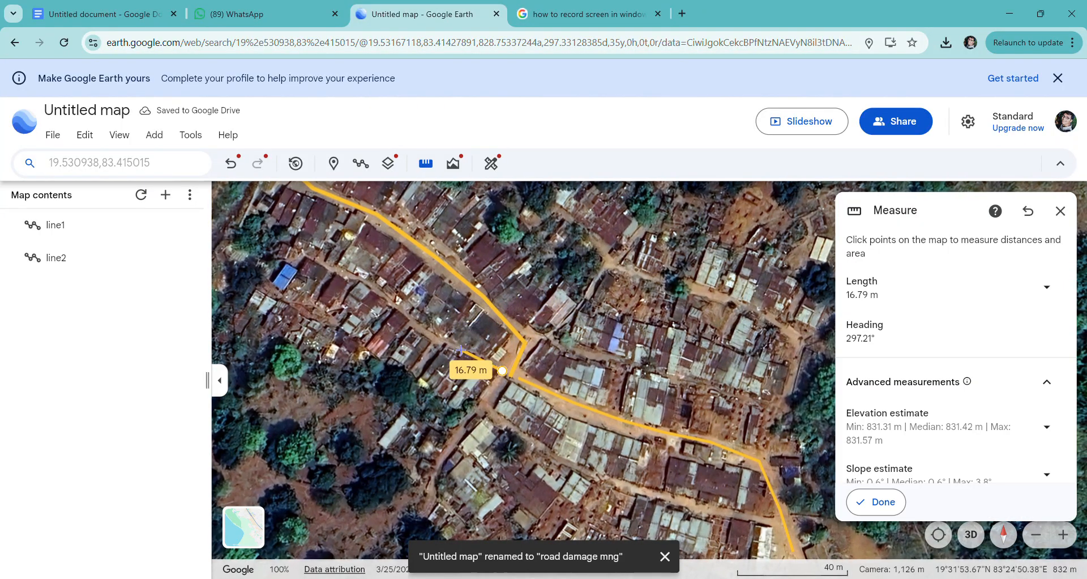
click(422, 324)
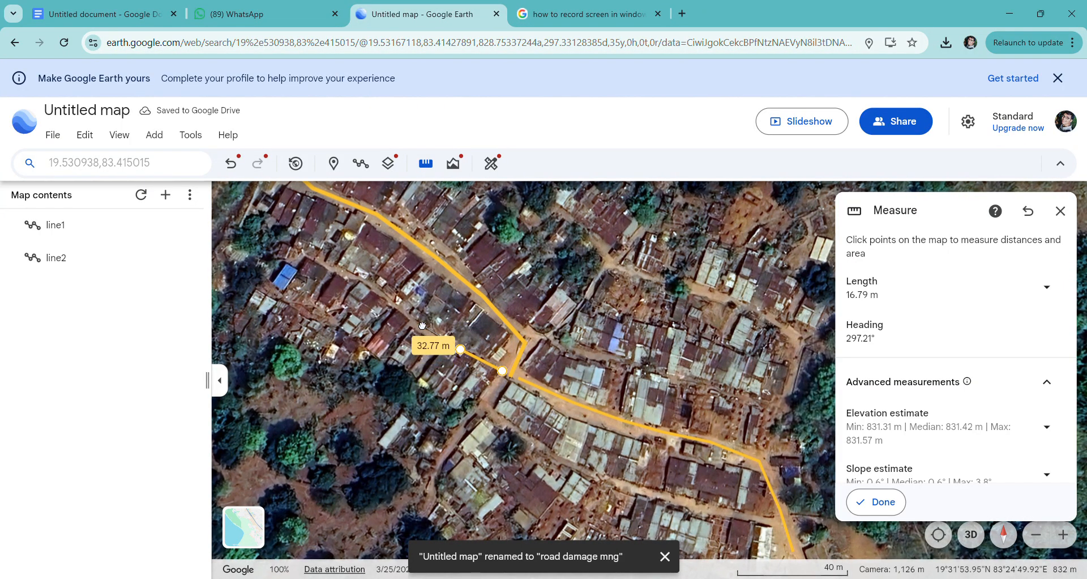
click(395, 306)
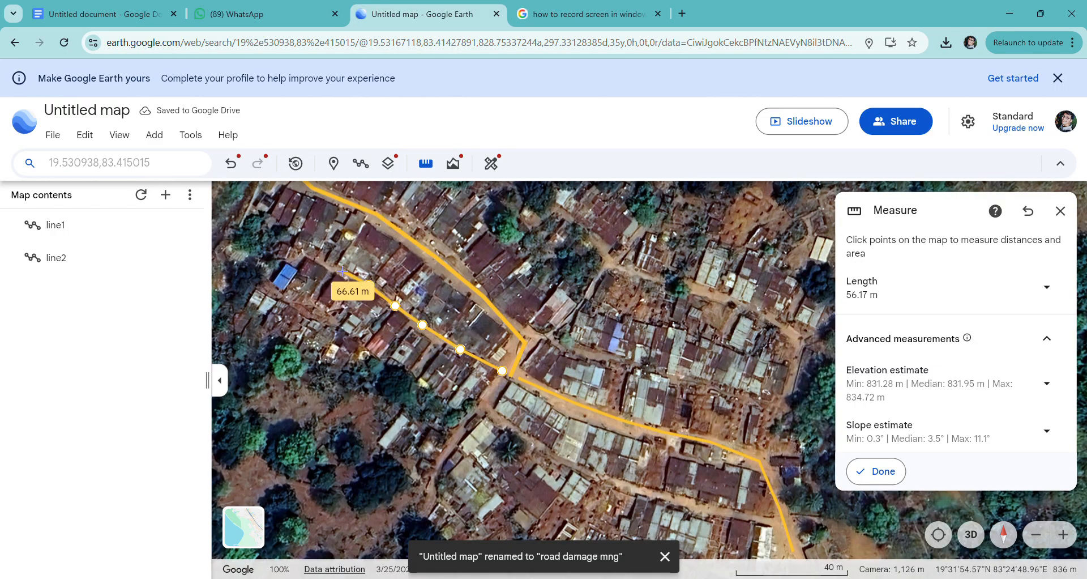
click(342, 271)
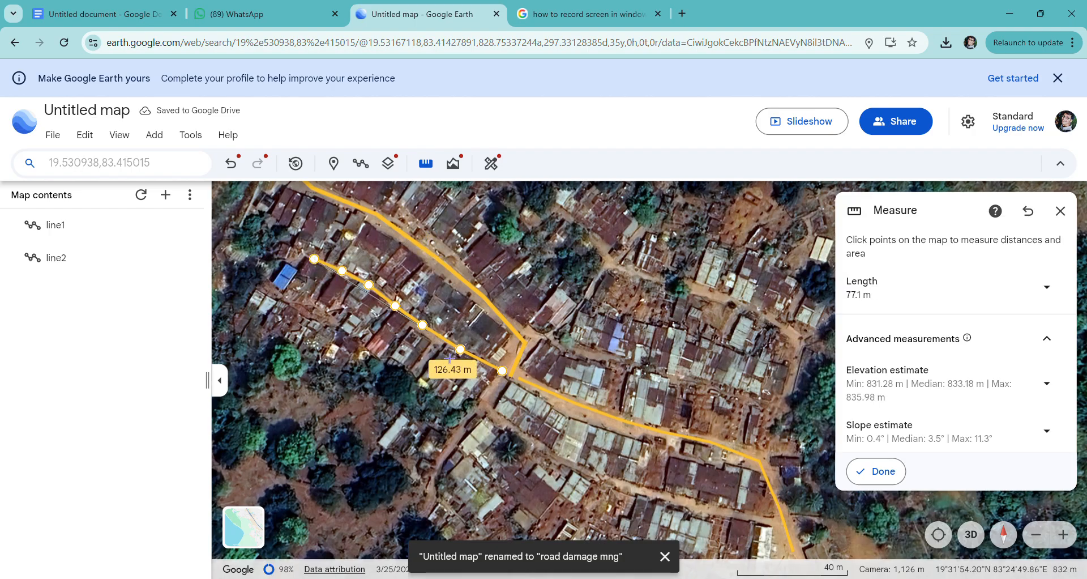
click(875, 471)
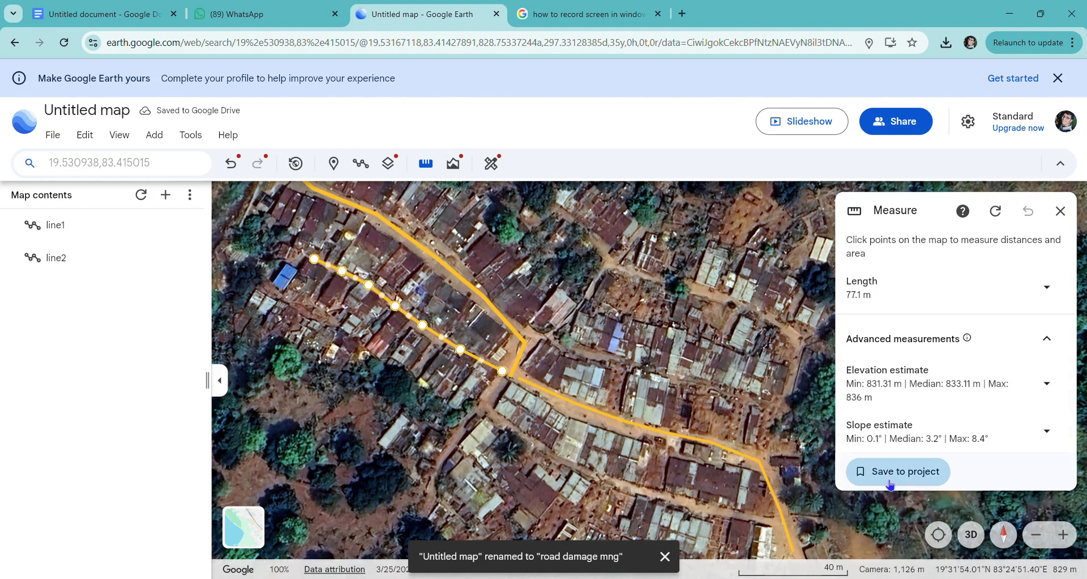
Step: Save the measured lane path to the project with the name line3
click(890, 481)
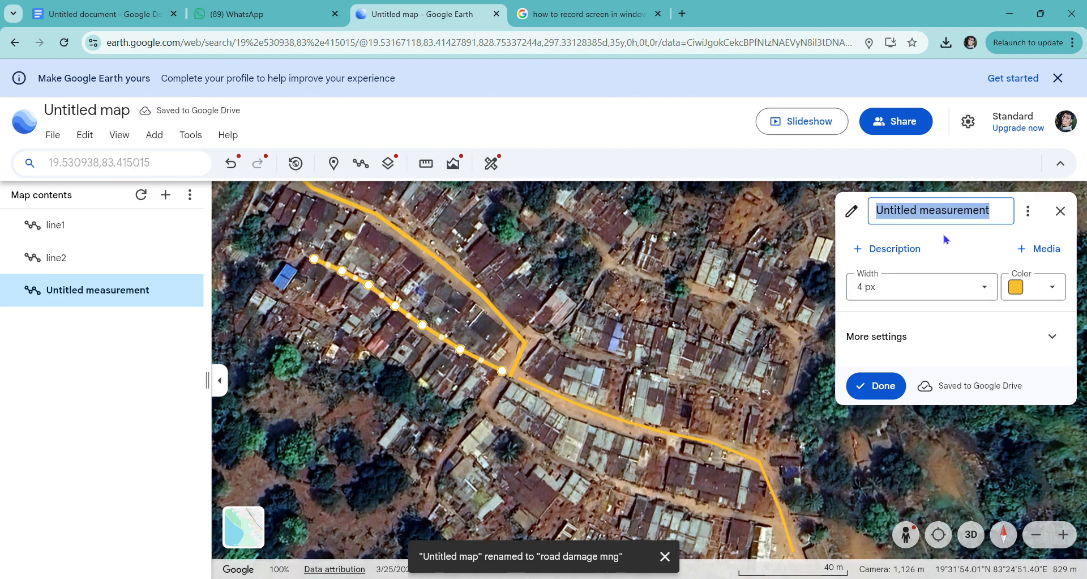
key(BackSpace)
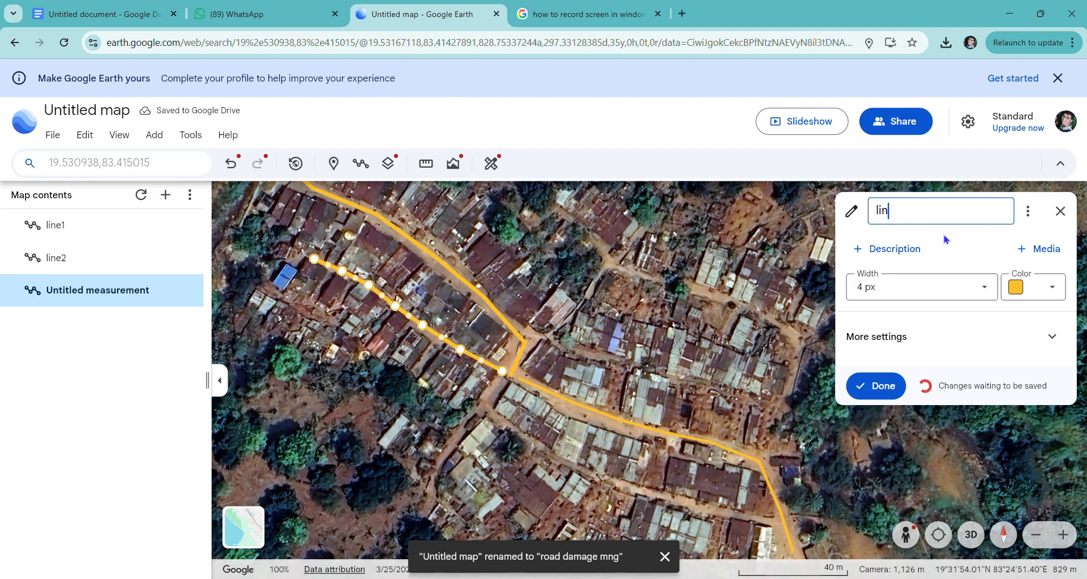
text(line3)
click(876, 385)
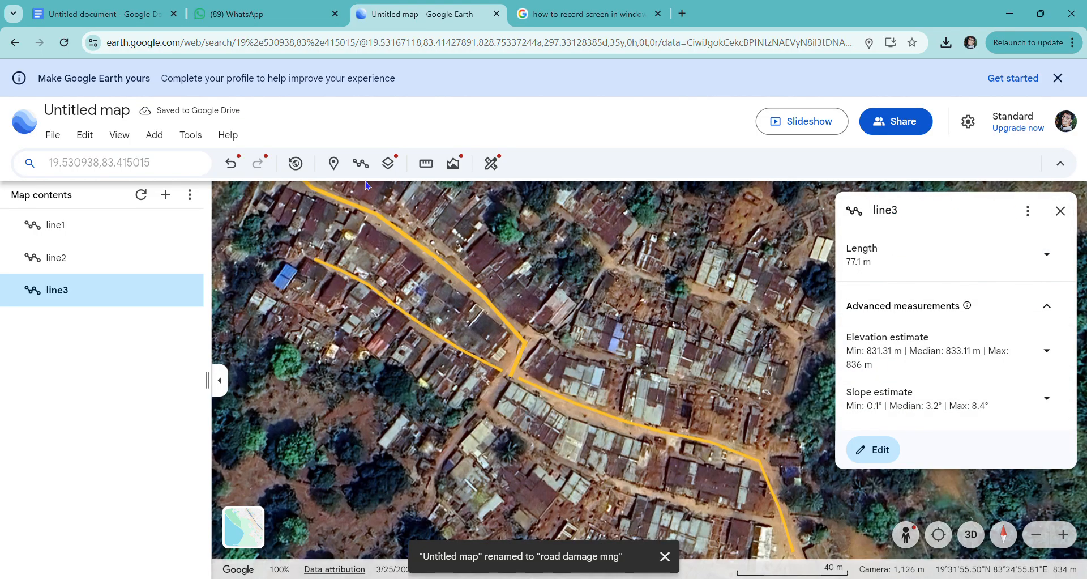
Step: Measure a path about 49 m long from the central junction southwest along the side road to the village's edge
click(426, 165)
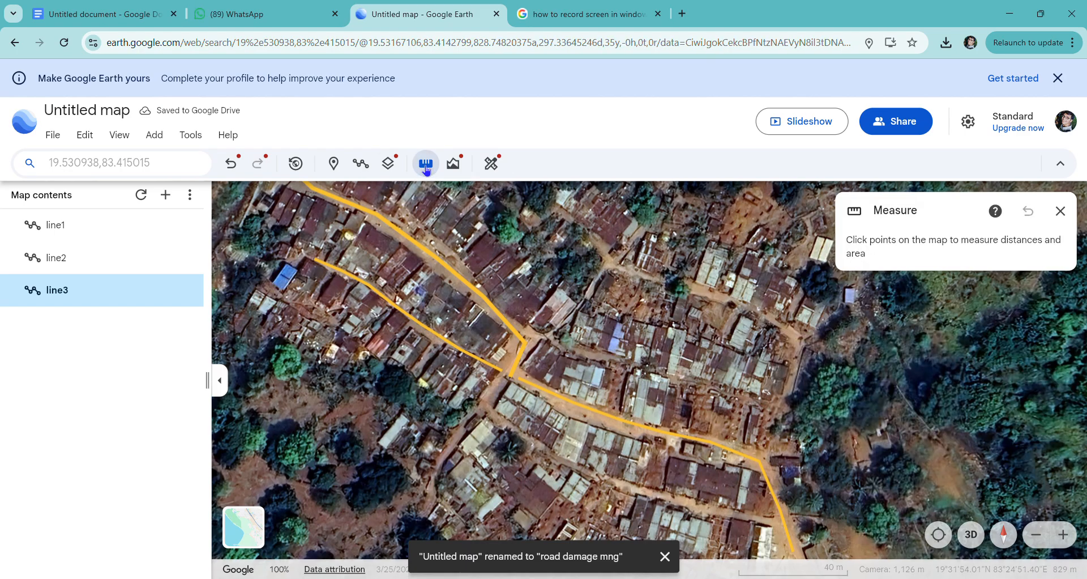
click(501, 377)
click(481, 410)
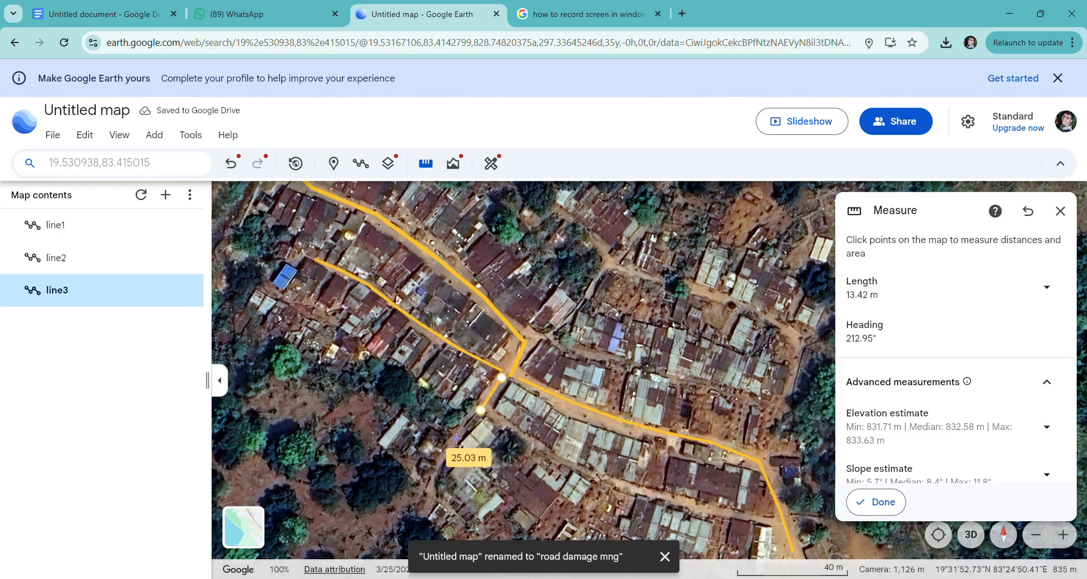
click(456, 437)
click(437, 470)
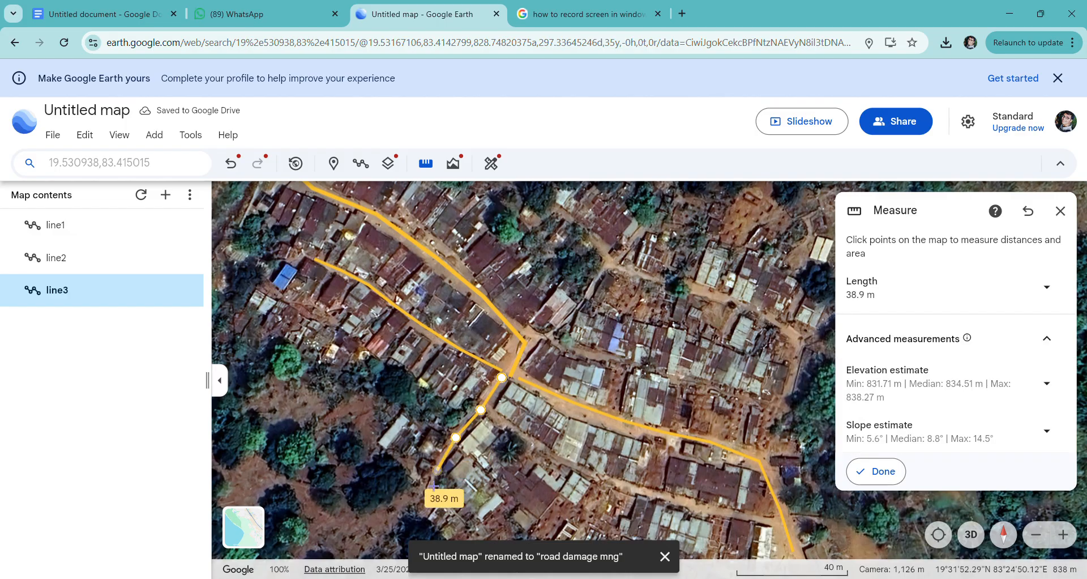
click(426, 499)
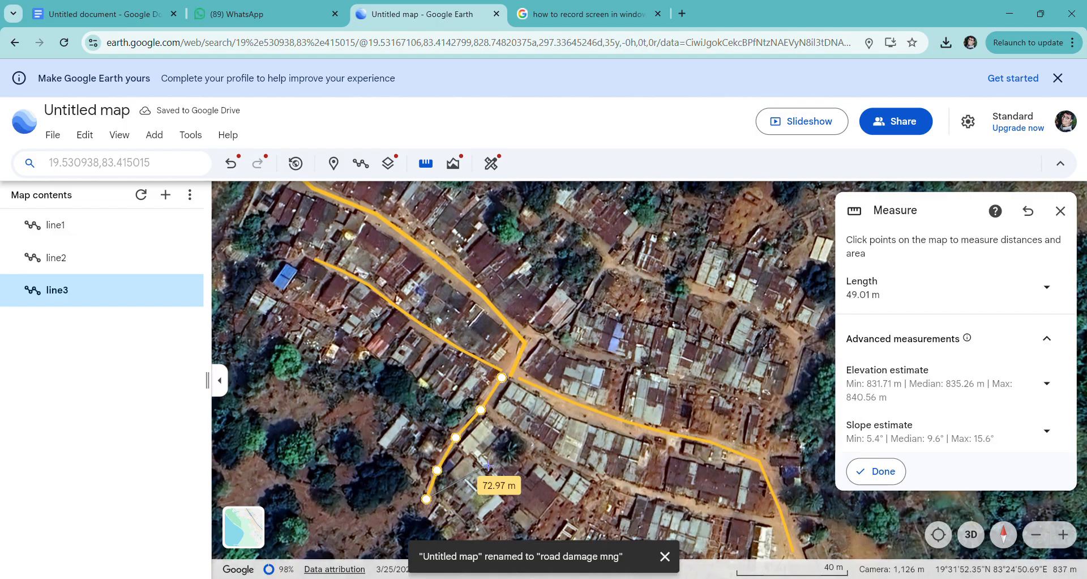
click(866, 470)
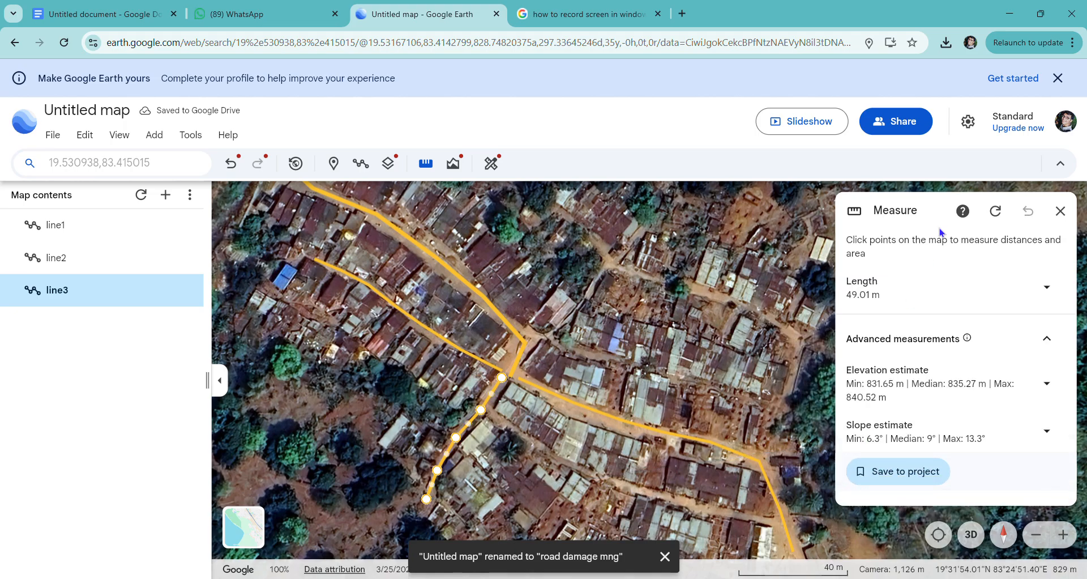
Step: Save the measured southwest side road to the project with the name line4
click(889, 468)
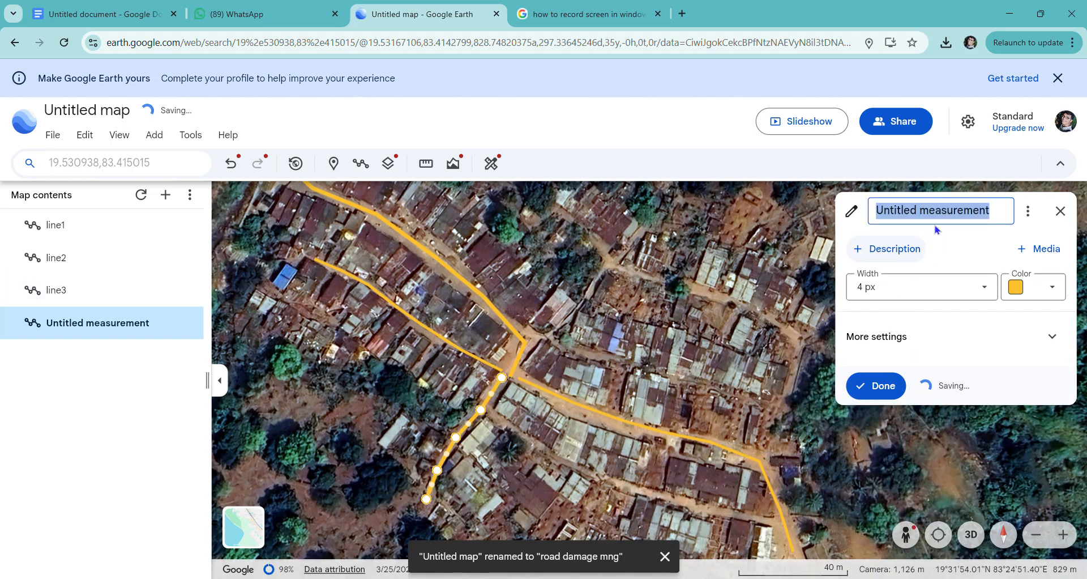
text(line4)
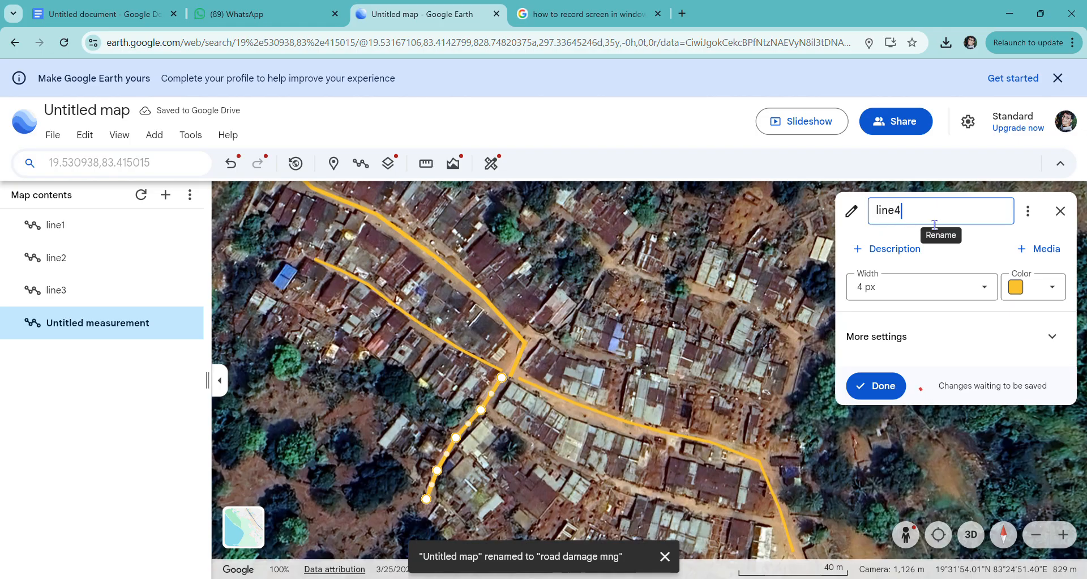
click(866, 385)
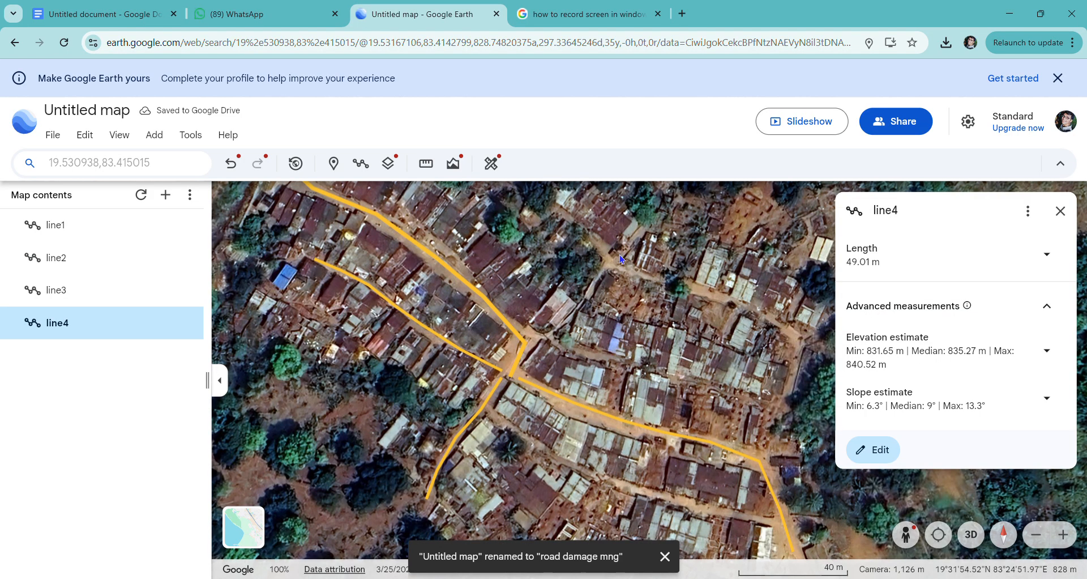
Step: Measure a path about 149 m long from line1's southeast bend north along the village's eastern edge, then northwest along the upper lane
scroll(559, 304, down, 2)
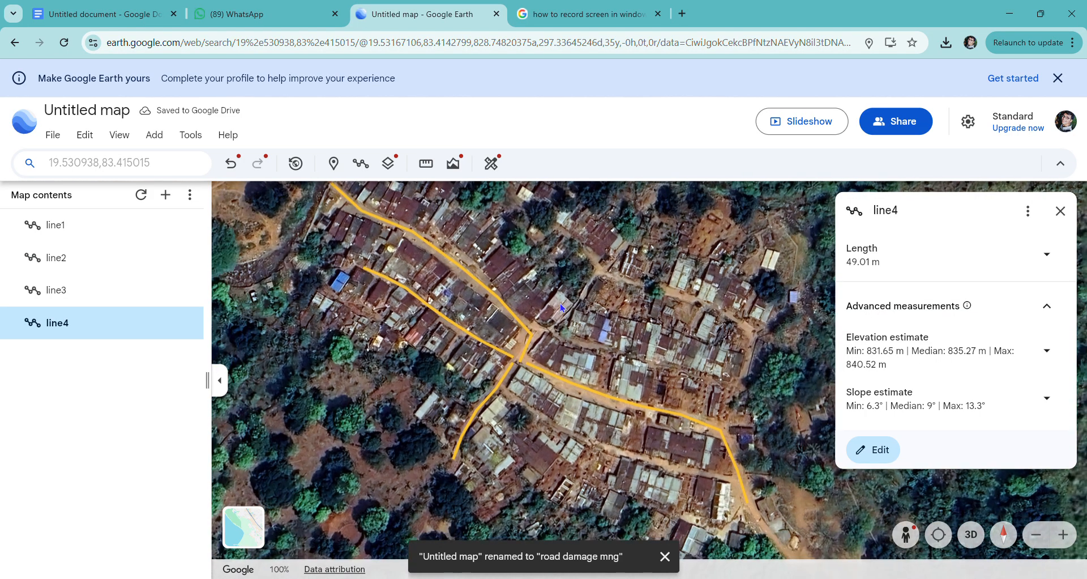
drag(660, 316, 597, 381)
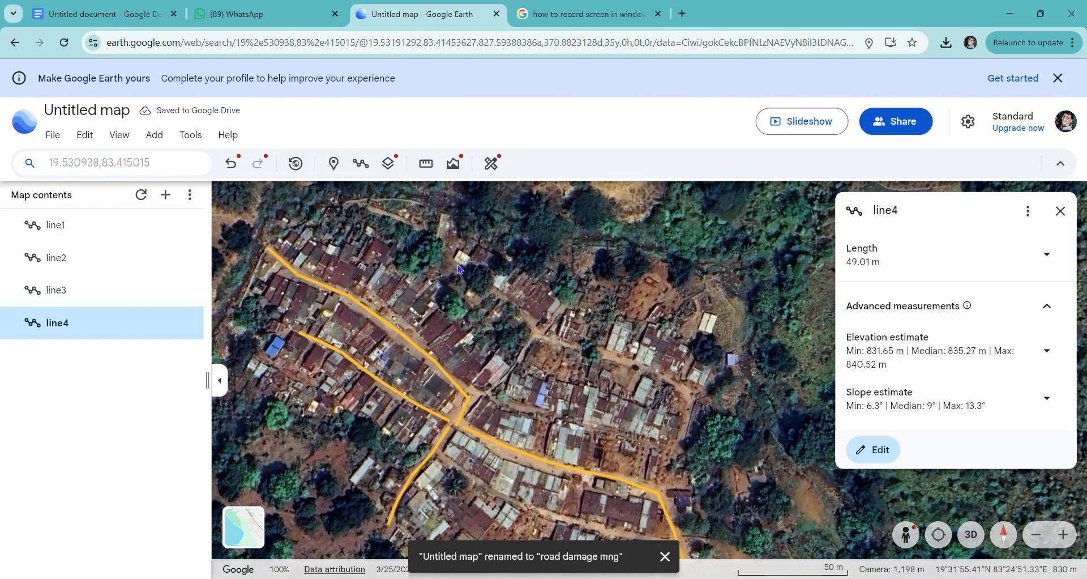
click(426, 163)
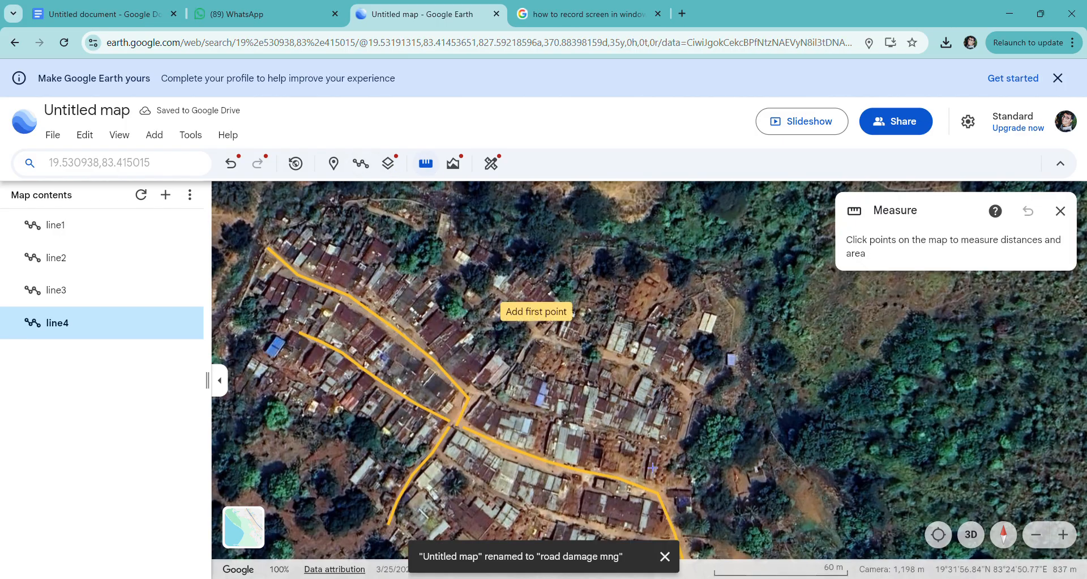
click(658, 489)
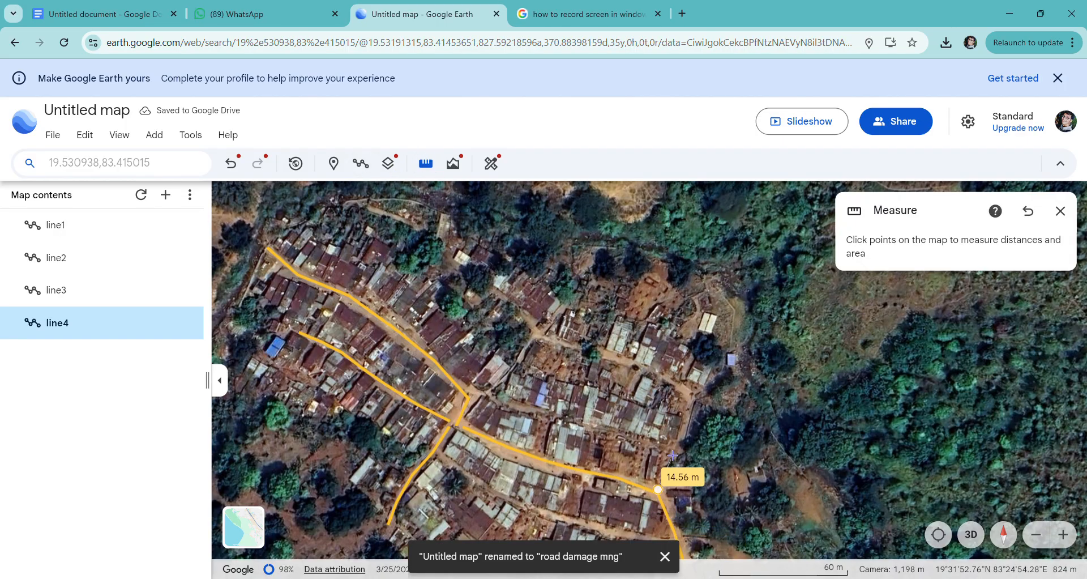
click(672, 456)
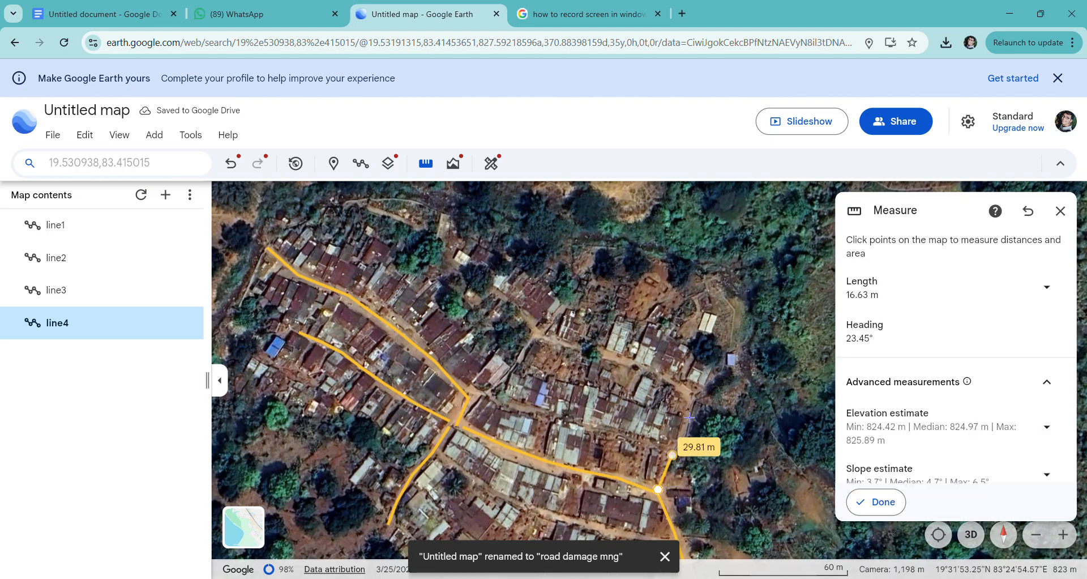
click(692, 388)
click(655, 370)
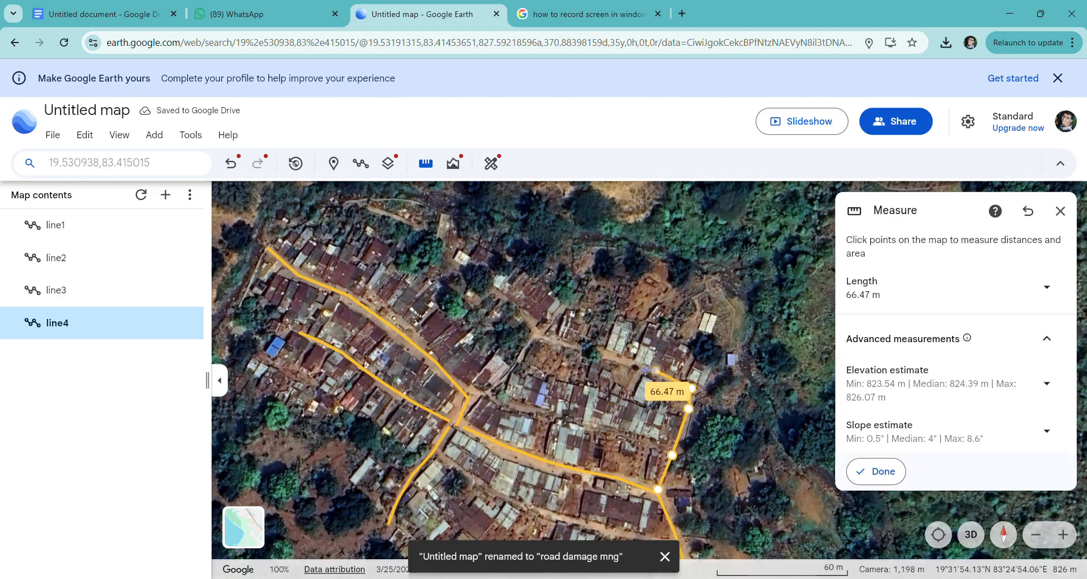
click(609, 356)
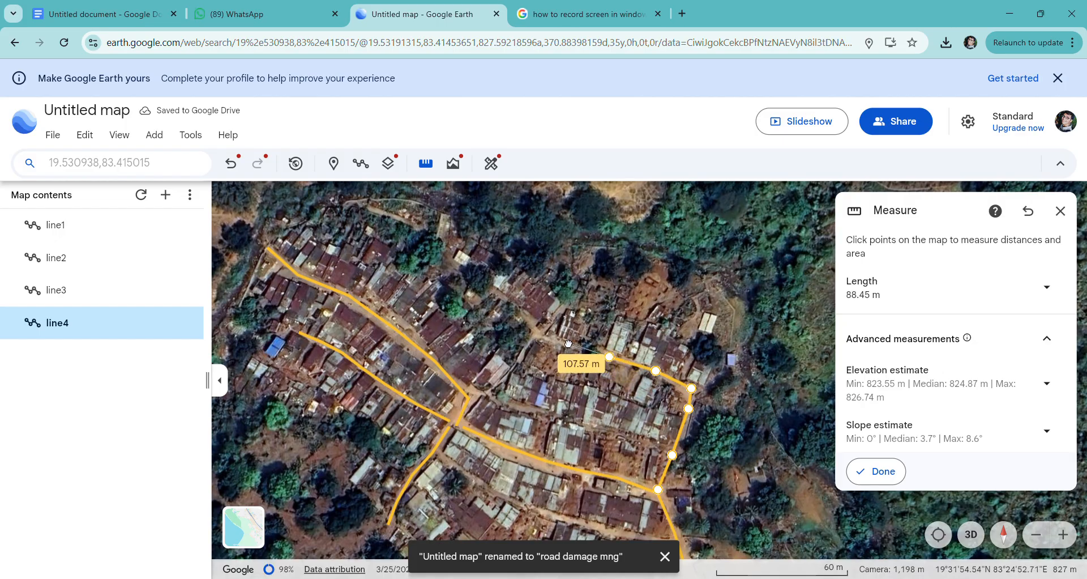
click(568, 342)
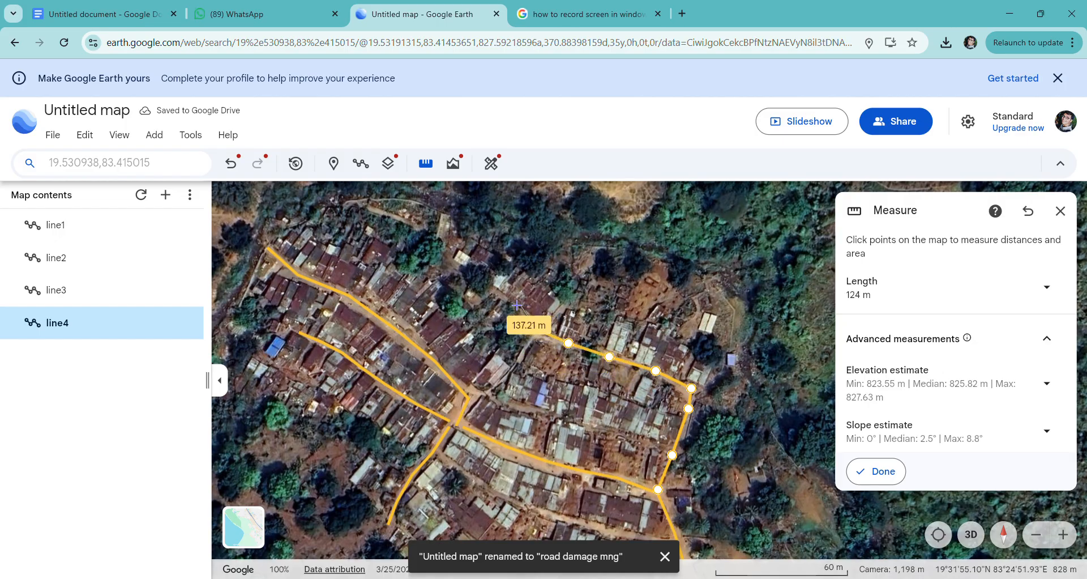
click(512, 303)
click(496, 290)
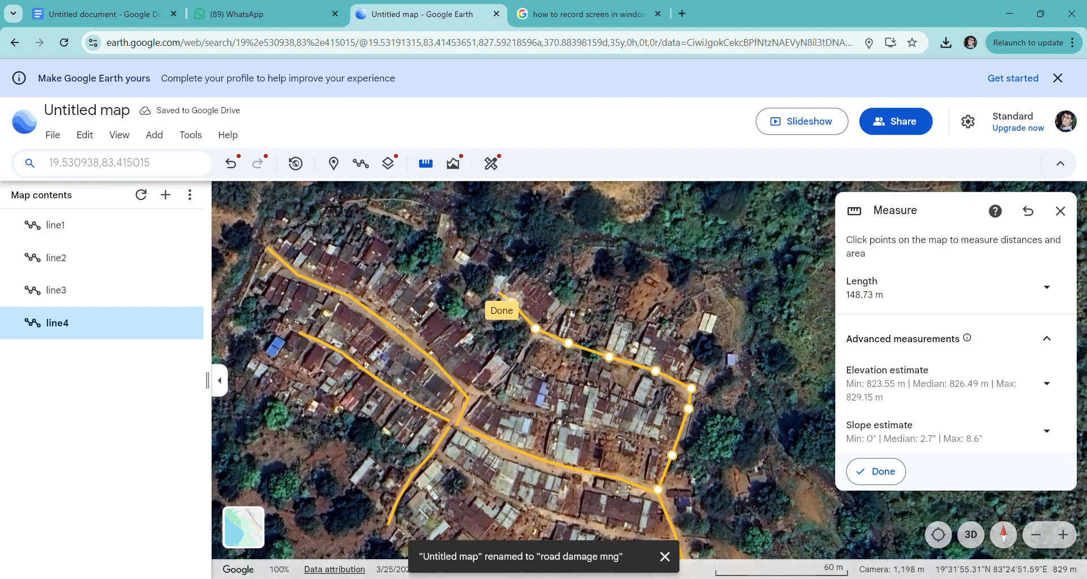
click(896, 477)
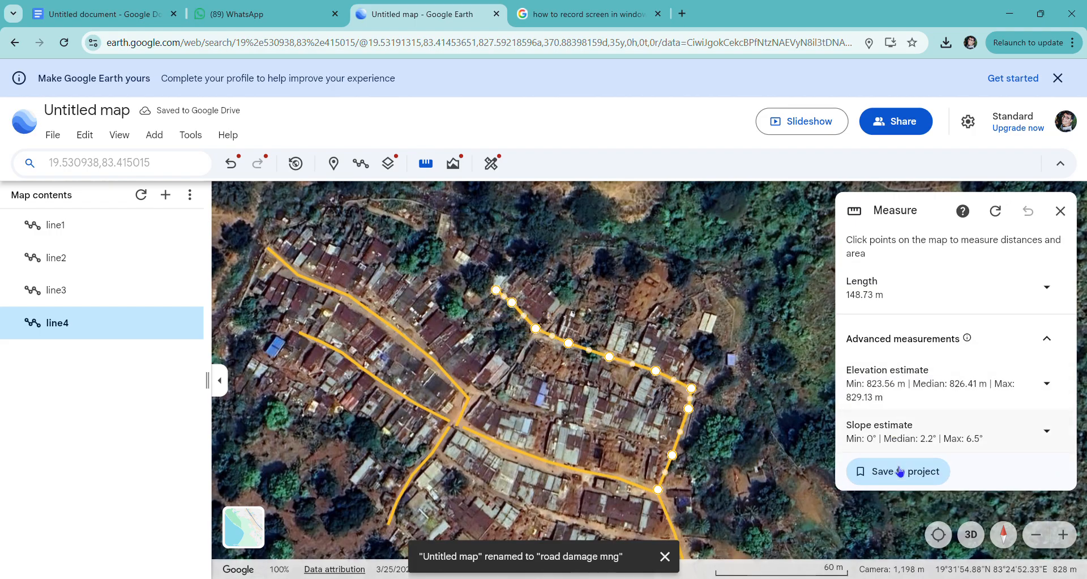
Step: Save the measured eastern and upper lane path to the project with the name line5
click(898, 478)
key(BackSpace)
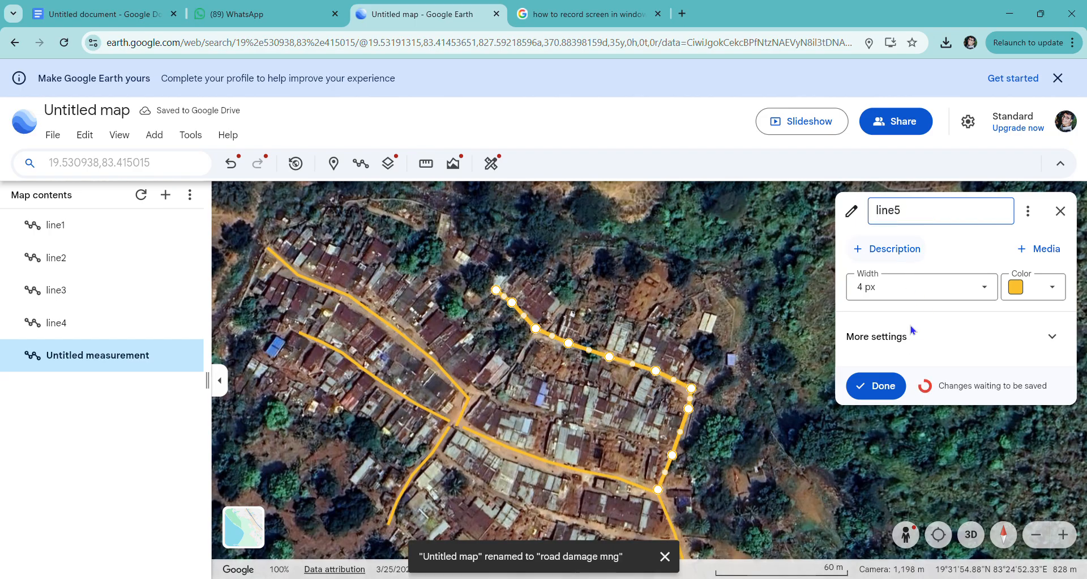
click(875, 385)
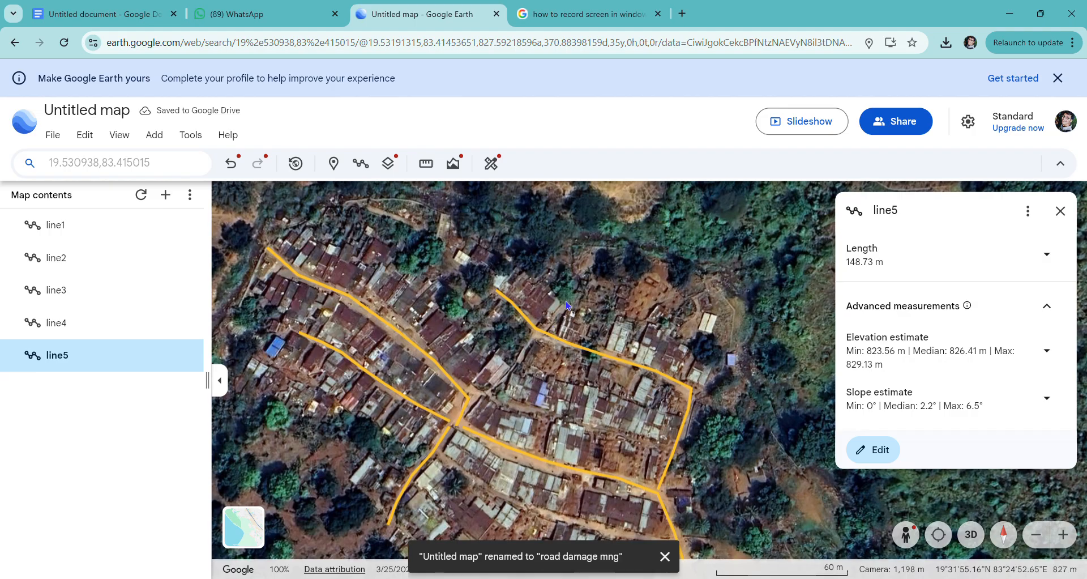
Step: Measure a straight path about 33 m long running southwest to northeast along the short lane that crosses line5 near its northwest end
click(427, 164)
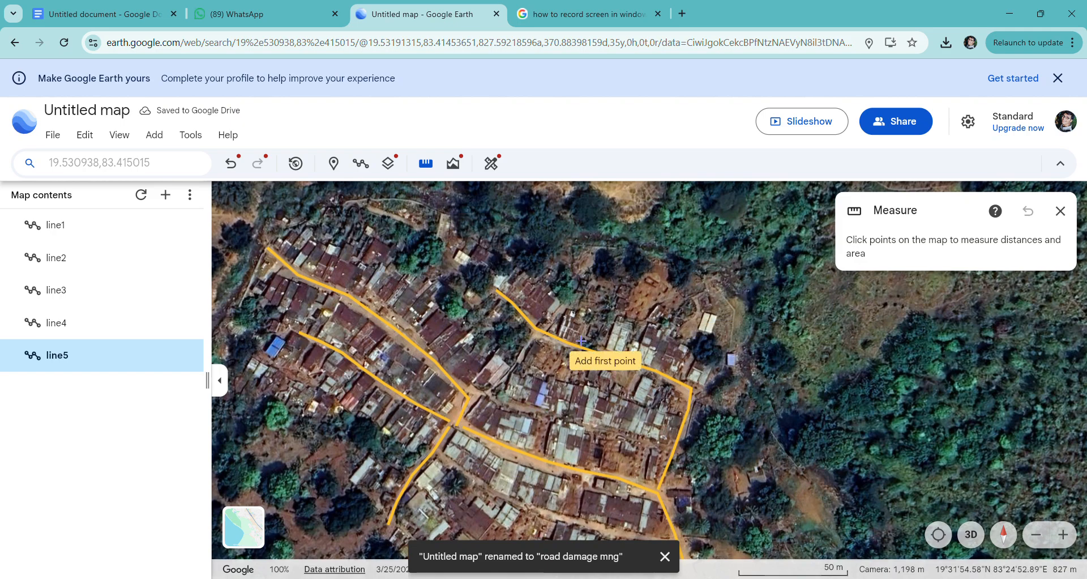
click(532, 343)
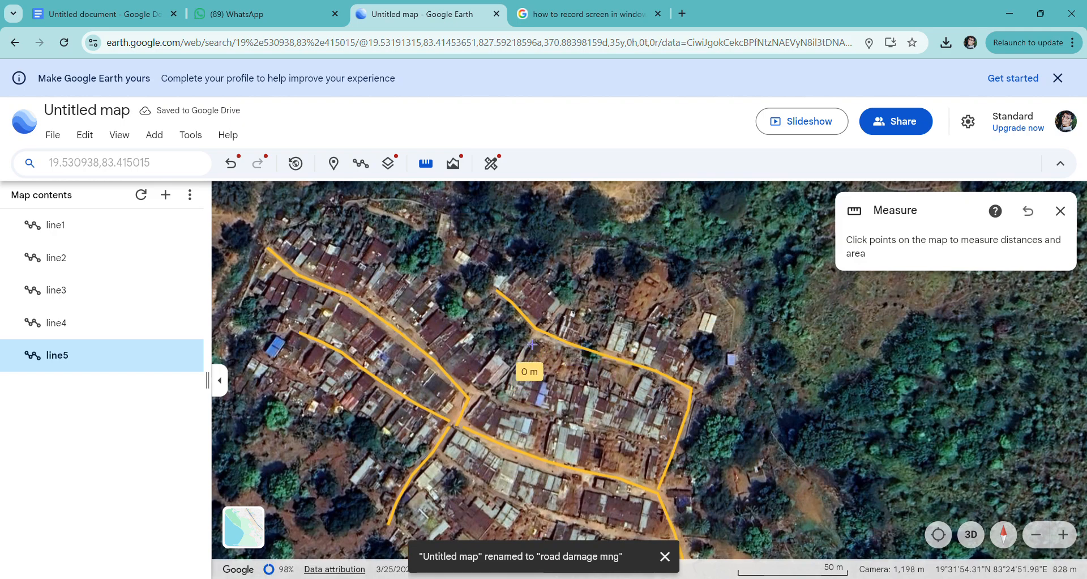
click(565, 300)
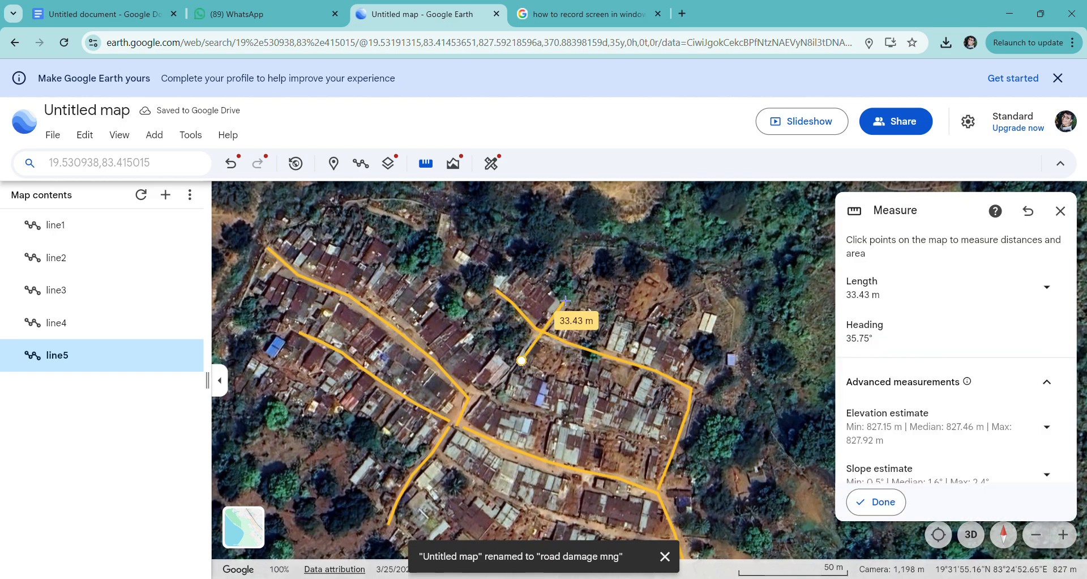
click(897, 509)
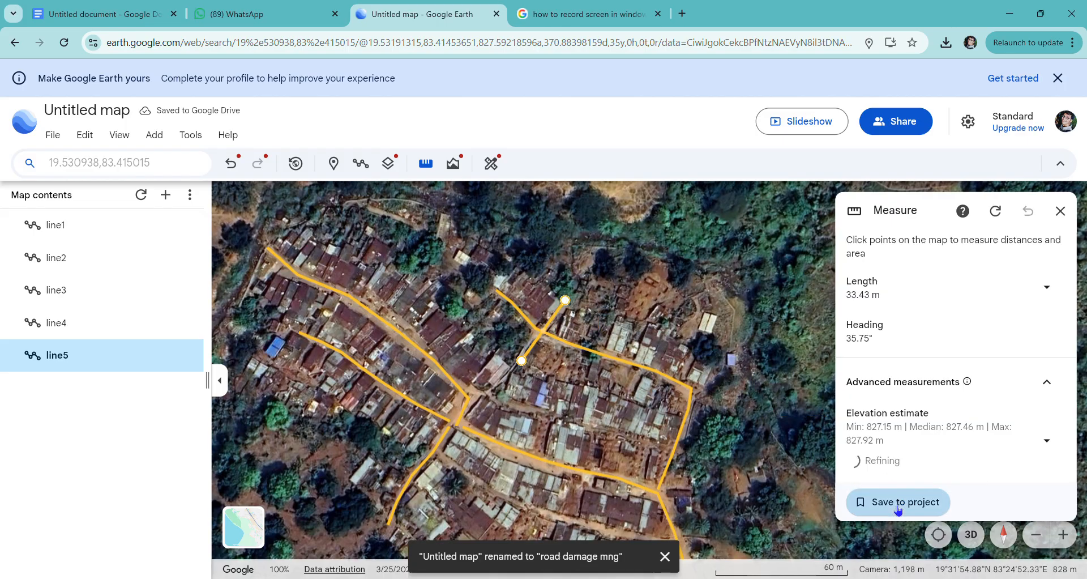
Step: Save the measured short cross lane to the project with the name line6
click(890, 515)
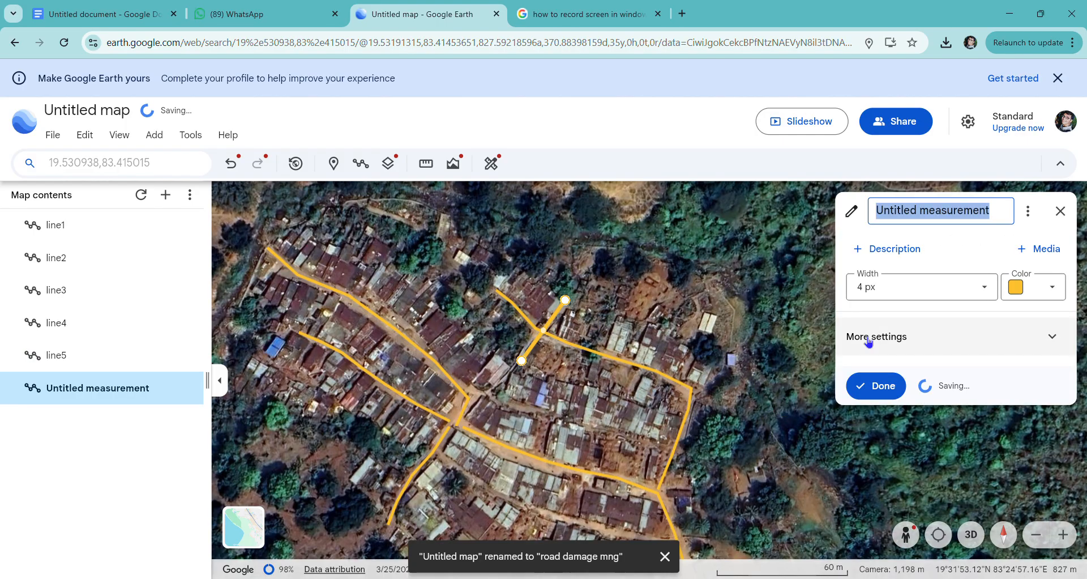
key(BackSpace)
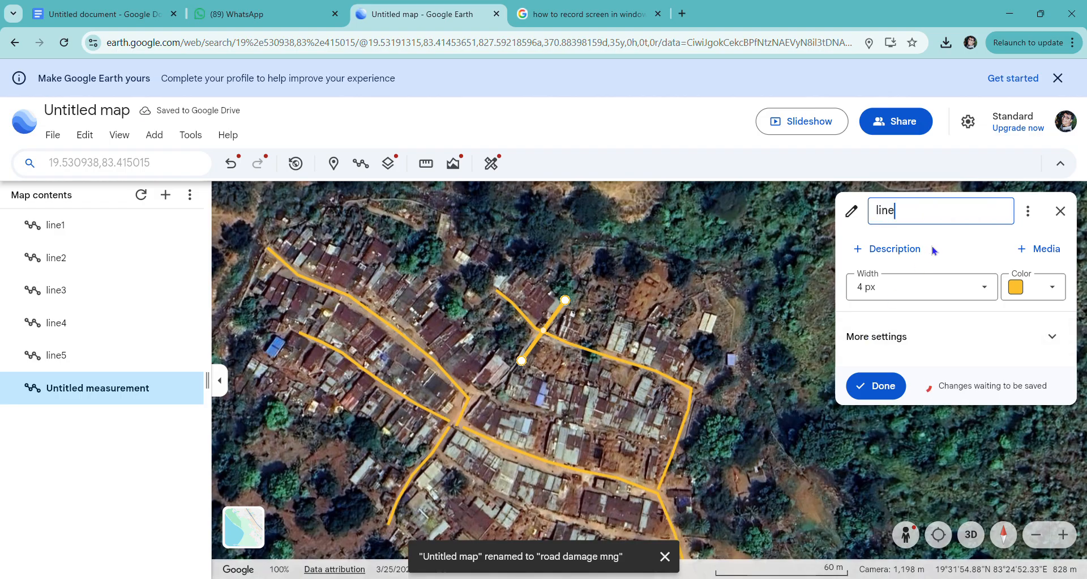
text(line6)
click(867, 385)
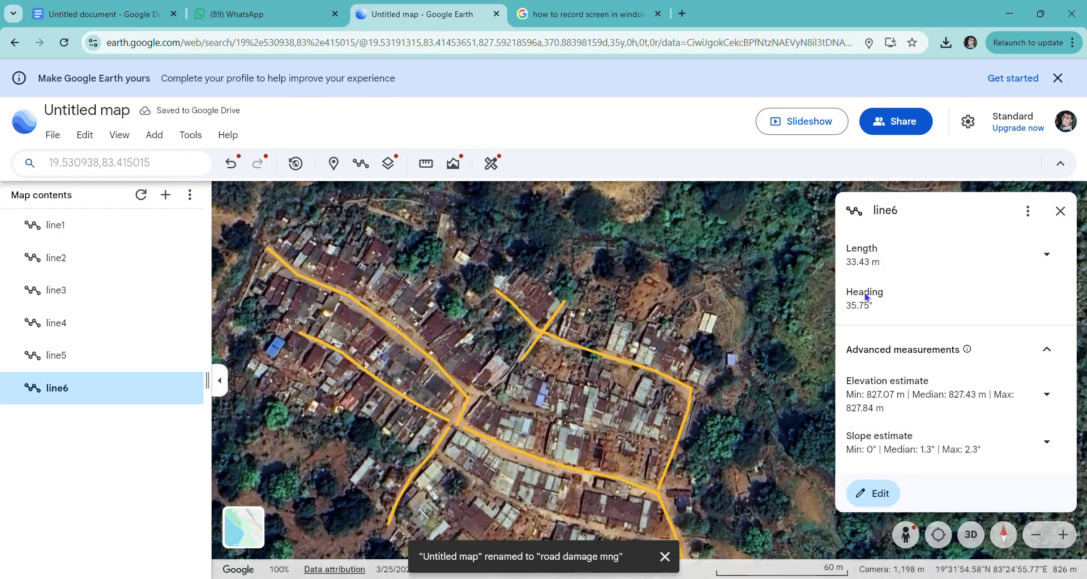
click(1061, 211)
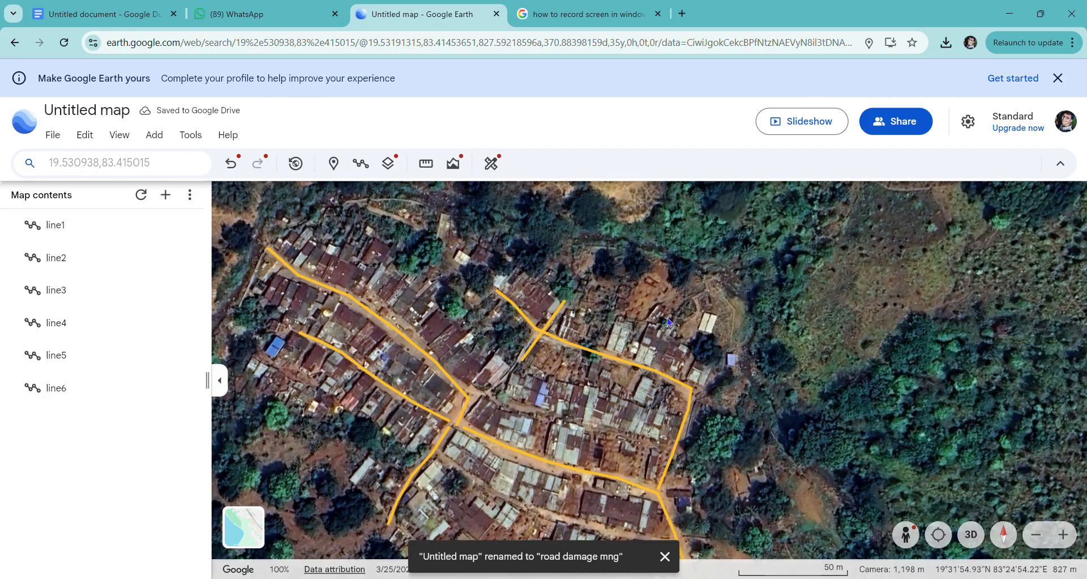
Step: Measure a path about 118 m long from the main road's southeast end west-northwest along the village's lower lane to the line4 side road
scroll(667, 319, down, 1)
drag(591, 377, 604, 281)
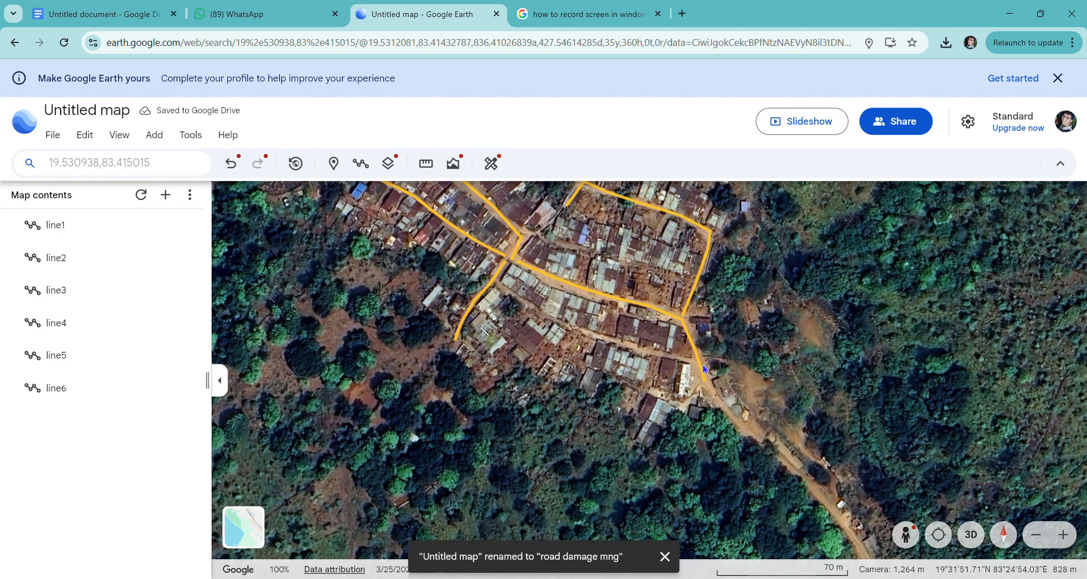
click(426, 163)
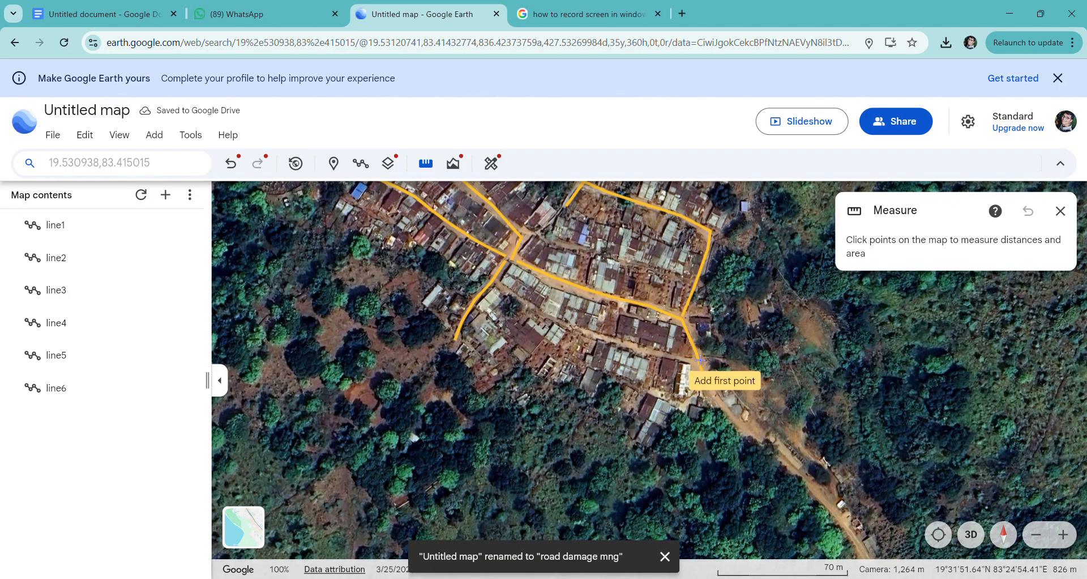
drag(701, 359, 650, 353)
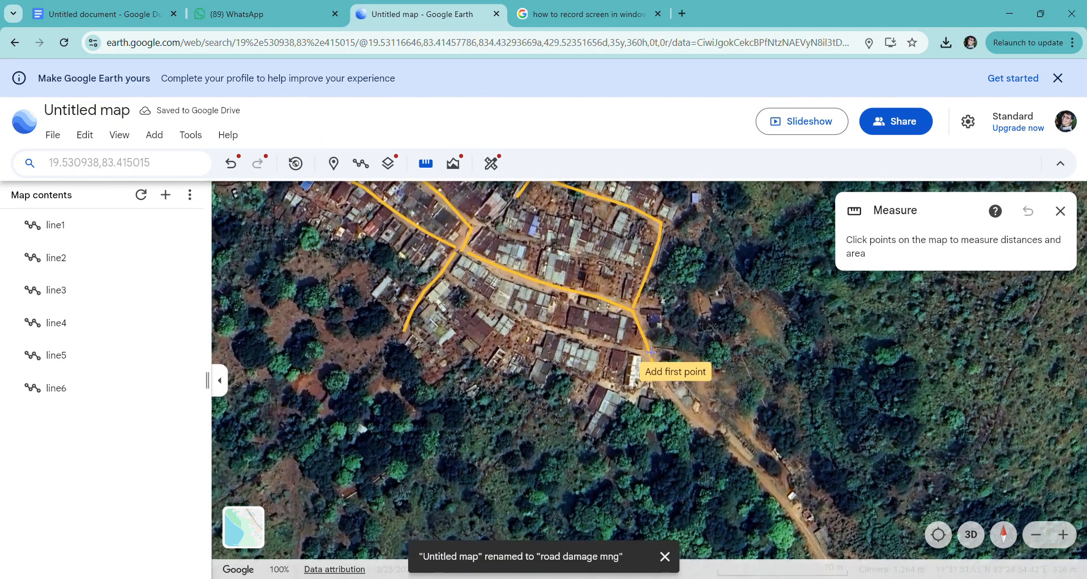
click(650, 353)
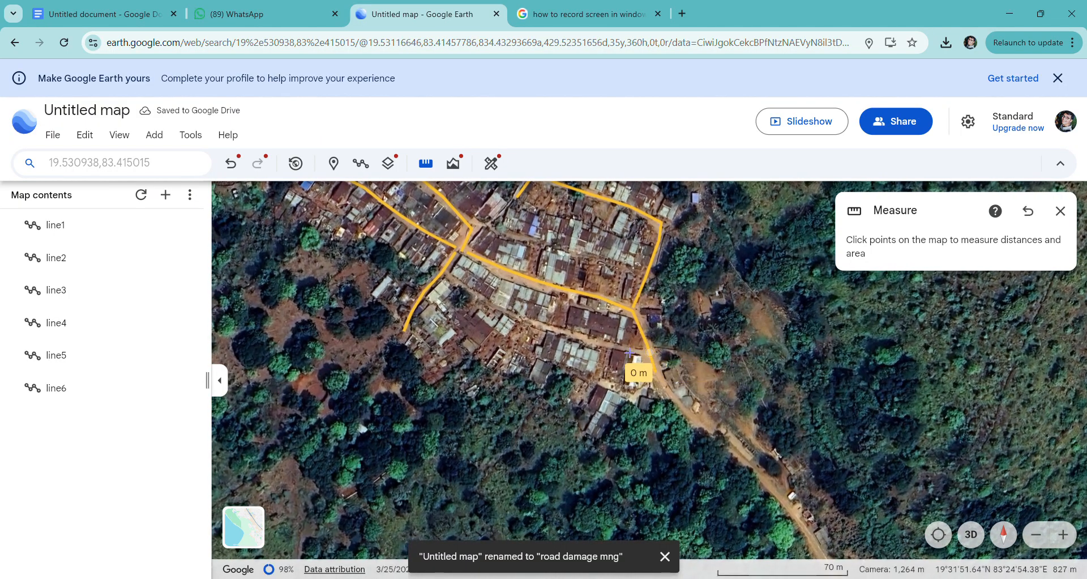
click(599, 341)
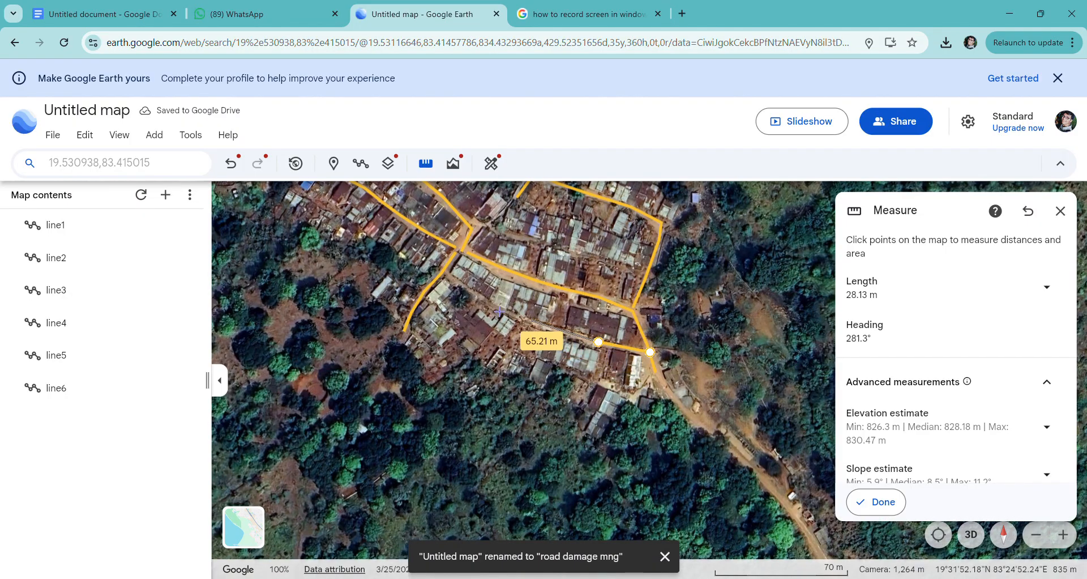
click(531, 320)
click(477, 296)
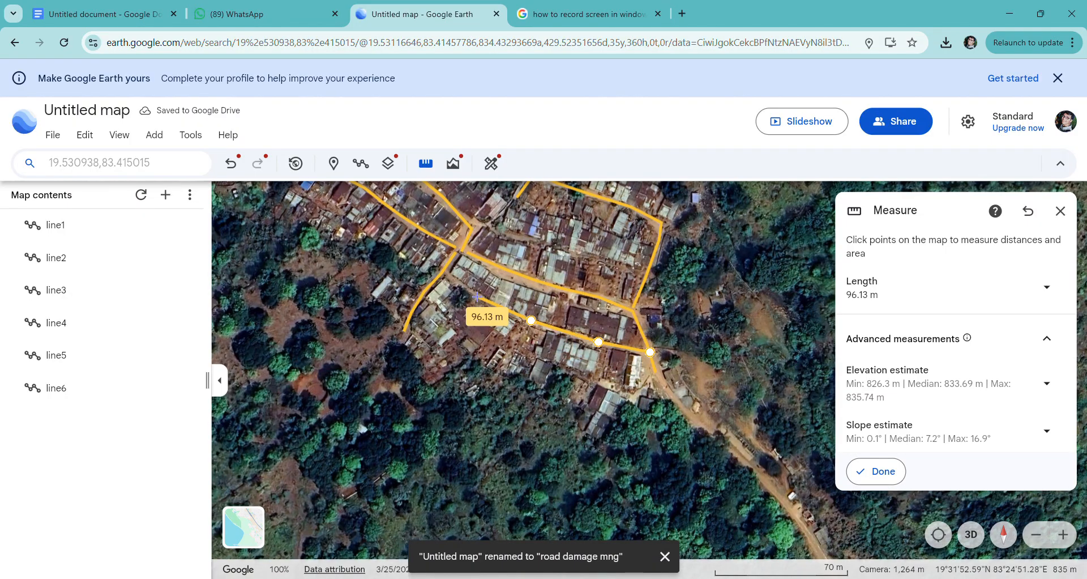
click(444, 272)
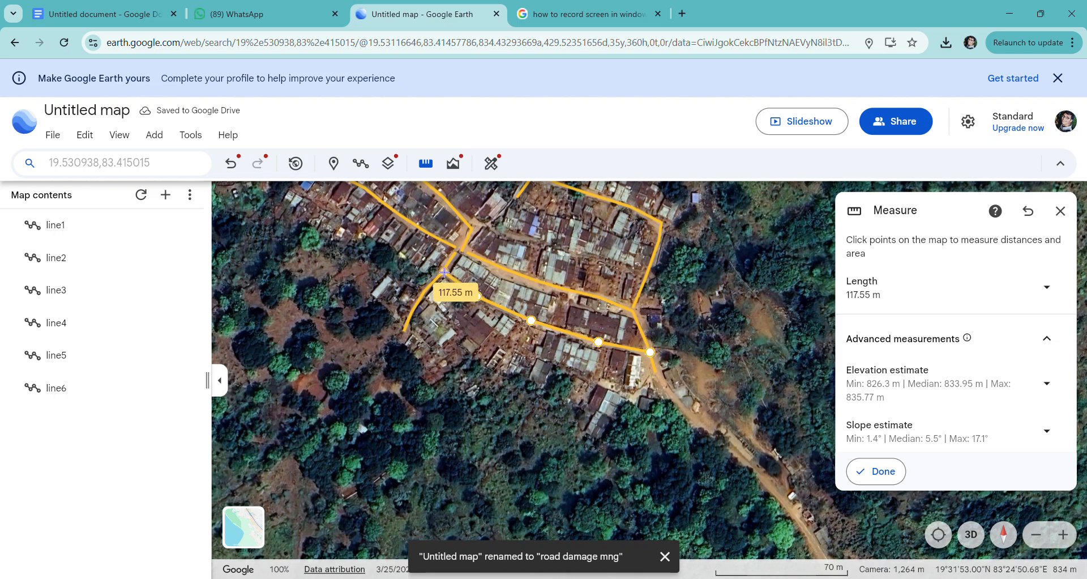
click(900, 479)
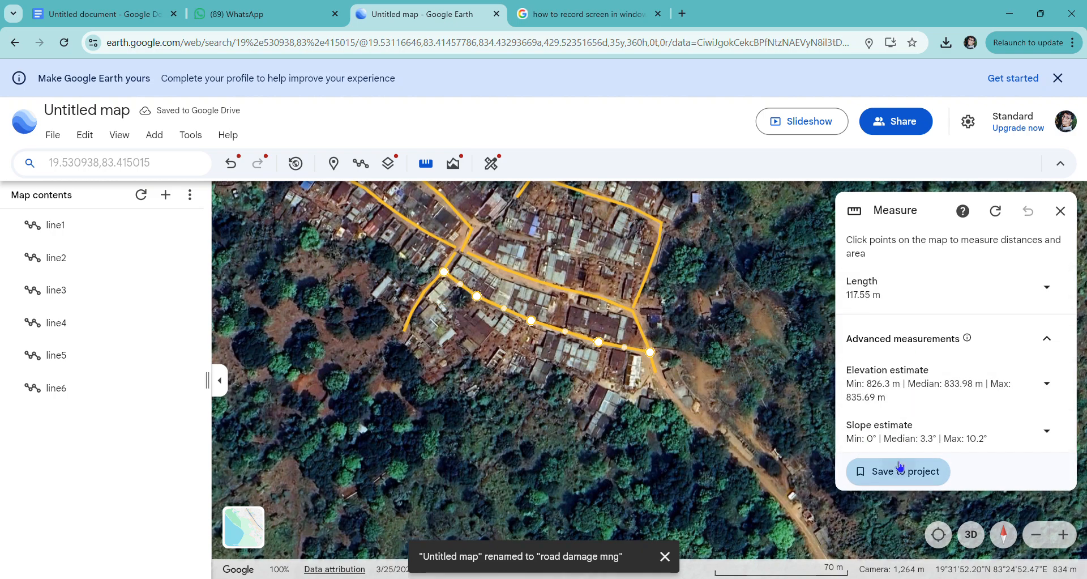
Step: Save the measured lower lane path to the project with the name line7
click(898, 469)
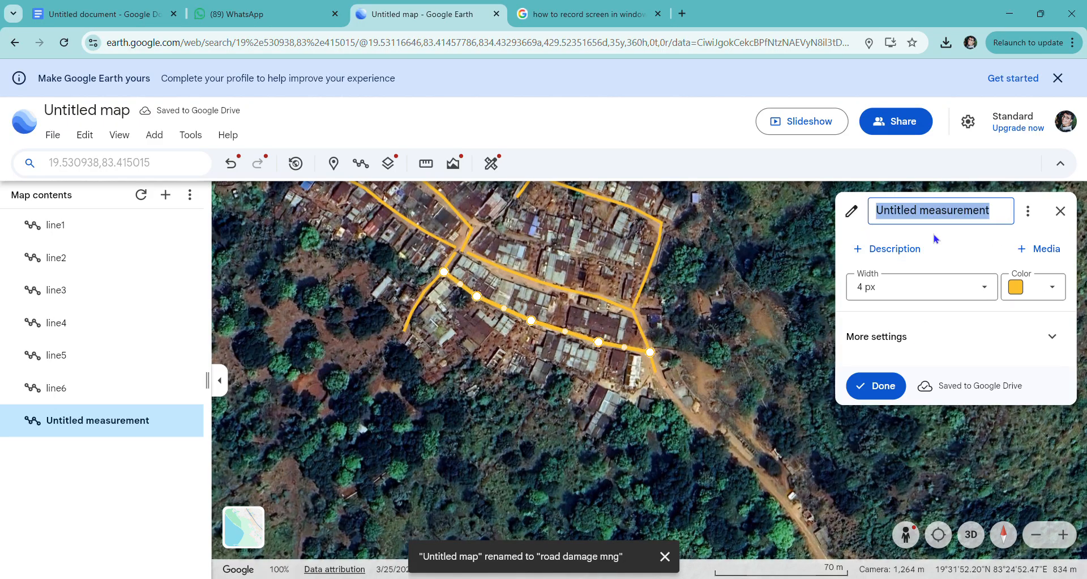
text(line7)
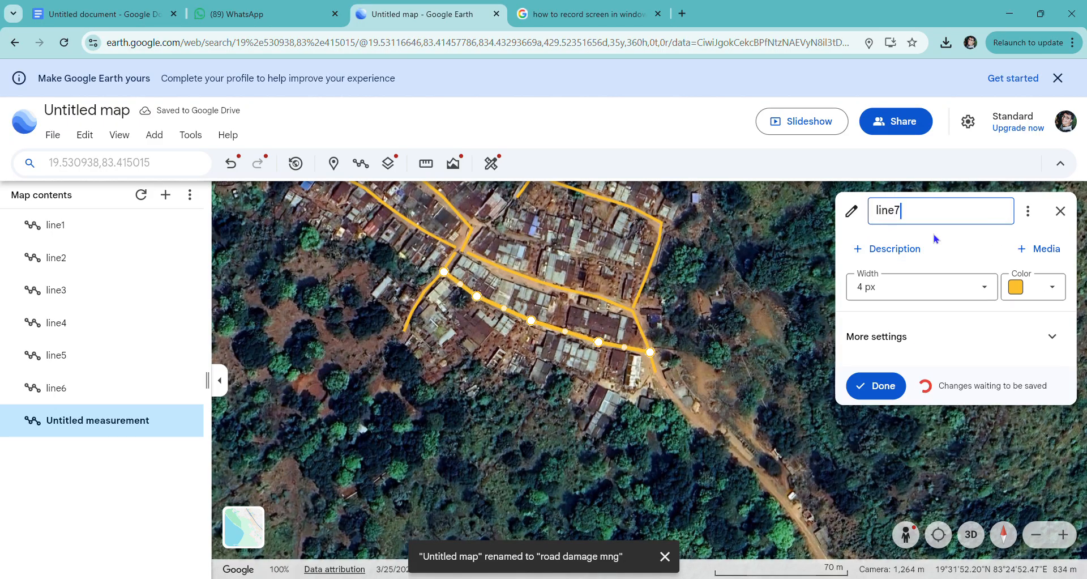
click(873, 386)
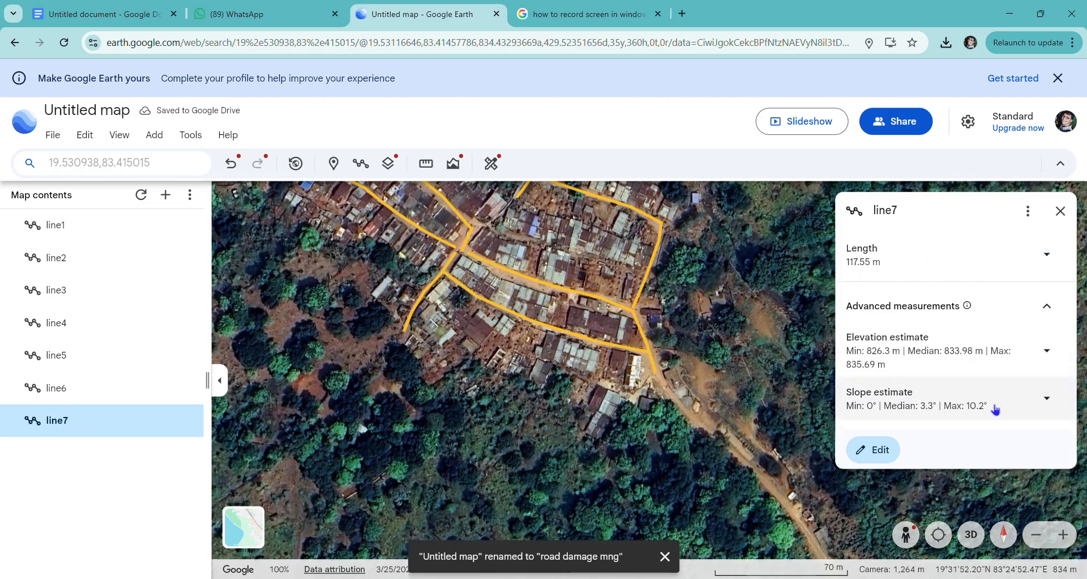
click(1060, 211)
Step: Rename the untitled map project as 8488530
scroll(595, 246, down, 3)
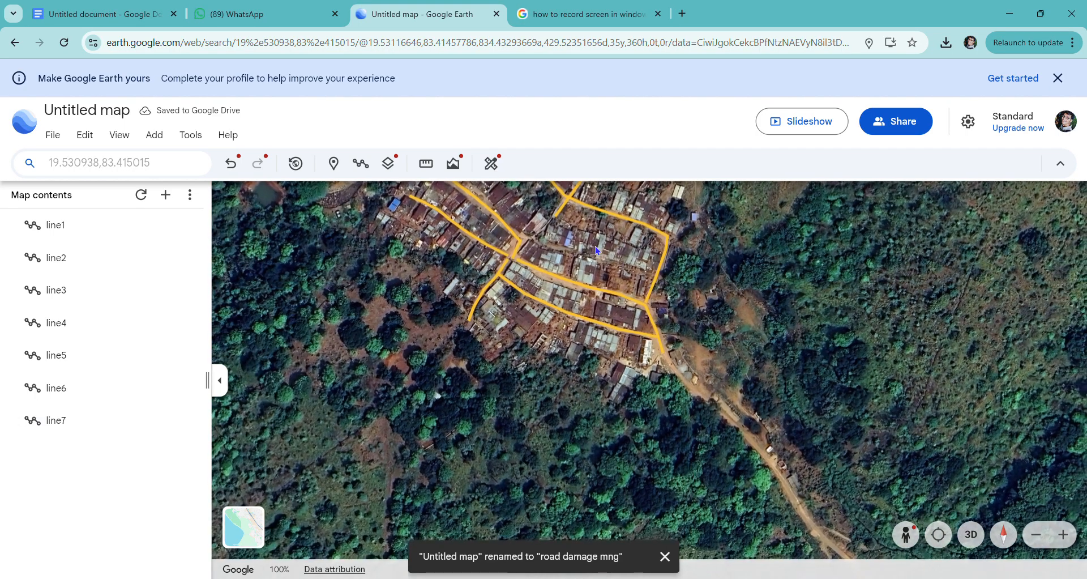
drag(595, 247, 586, 337)
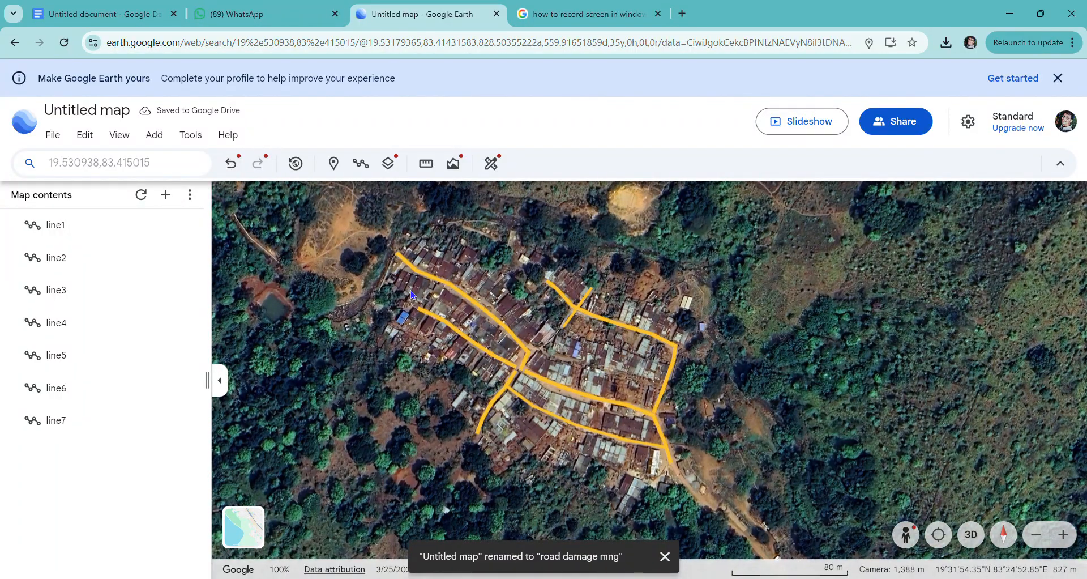
click(52, 136)
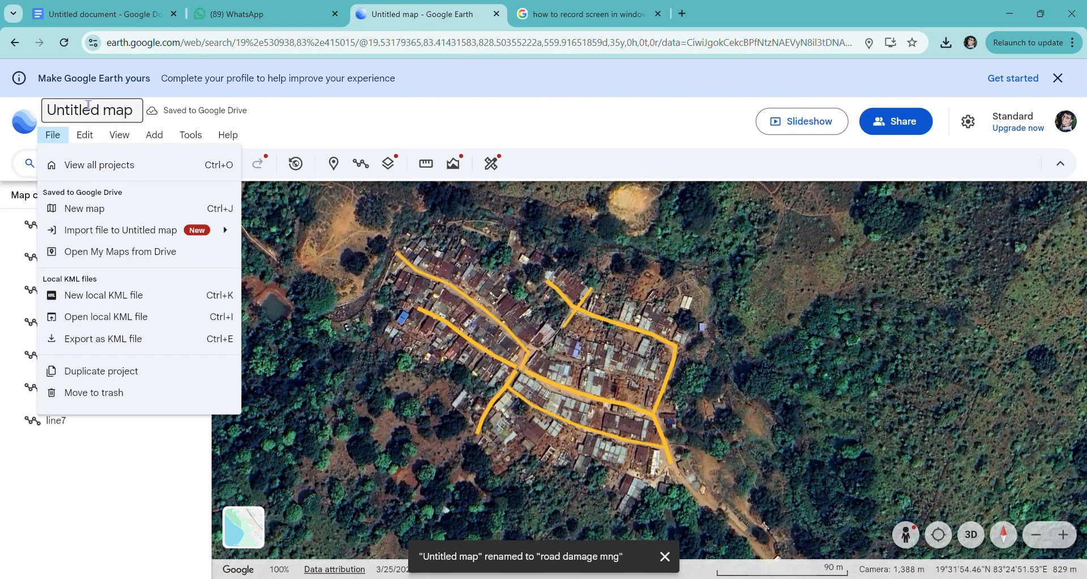
click(91, 108)
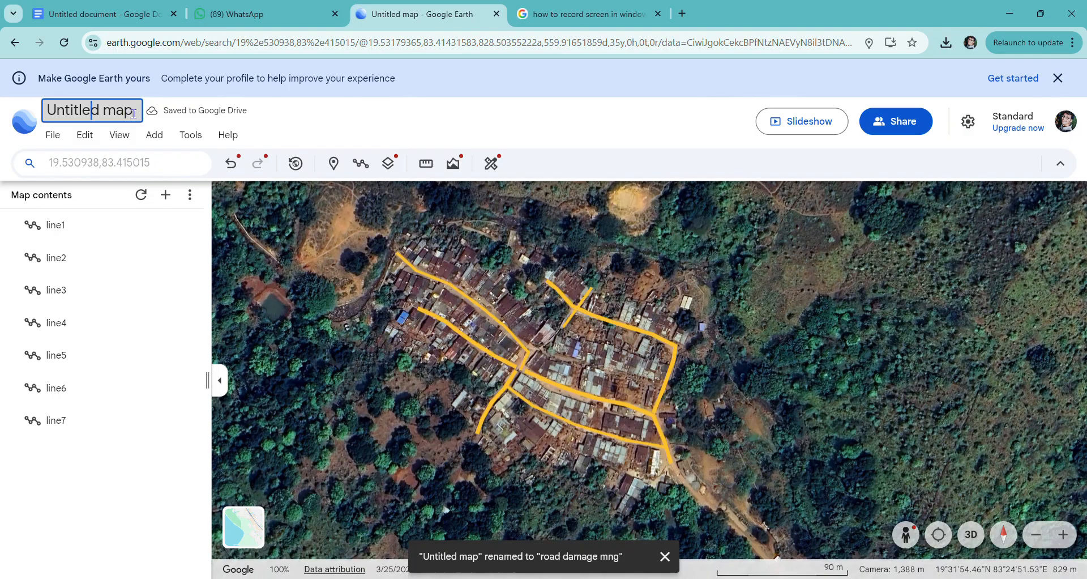
drag(134, 112, 38, 119)
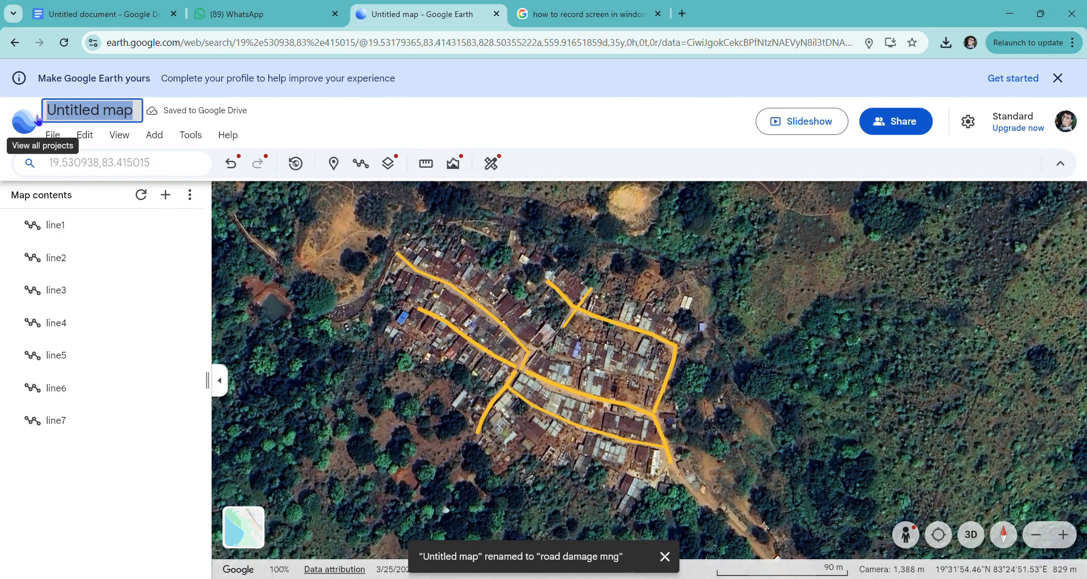
text(8)
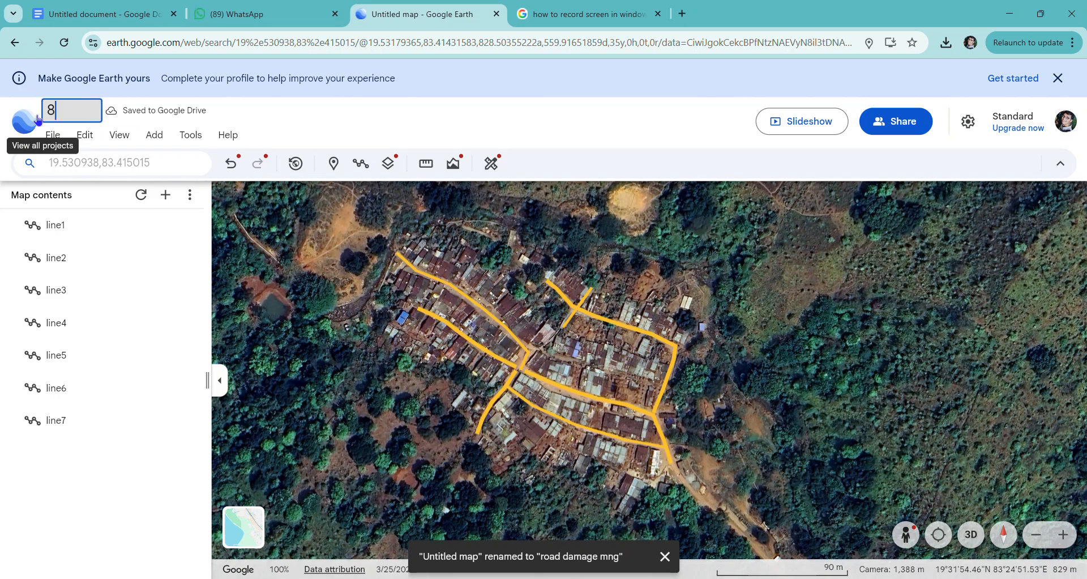
text(48853)
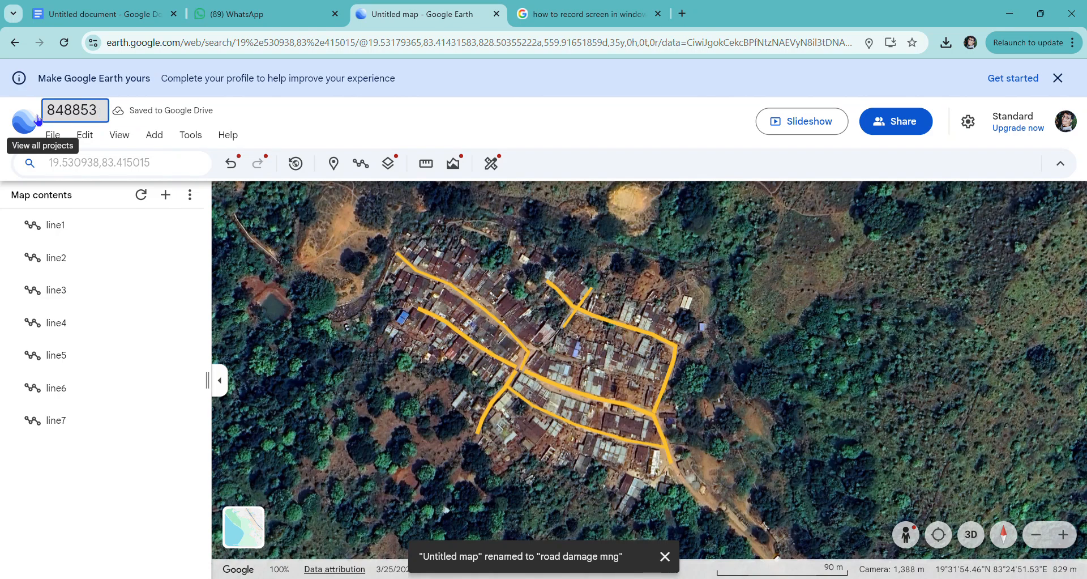
text(0)
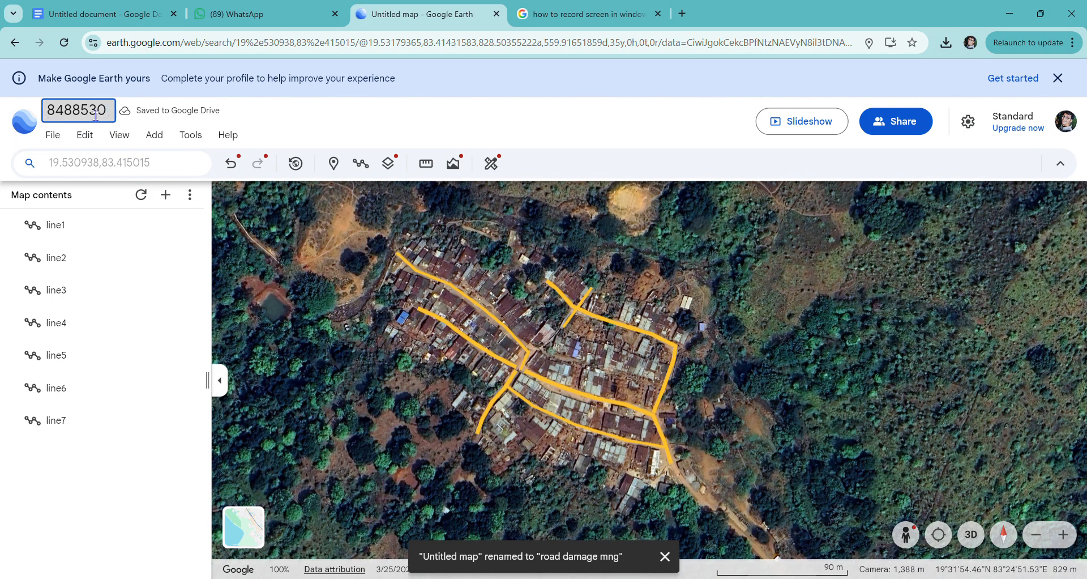
Step: Export the 8488530 project as a KML file
click(53, 136)
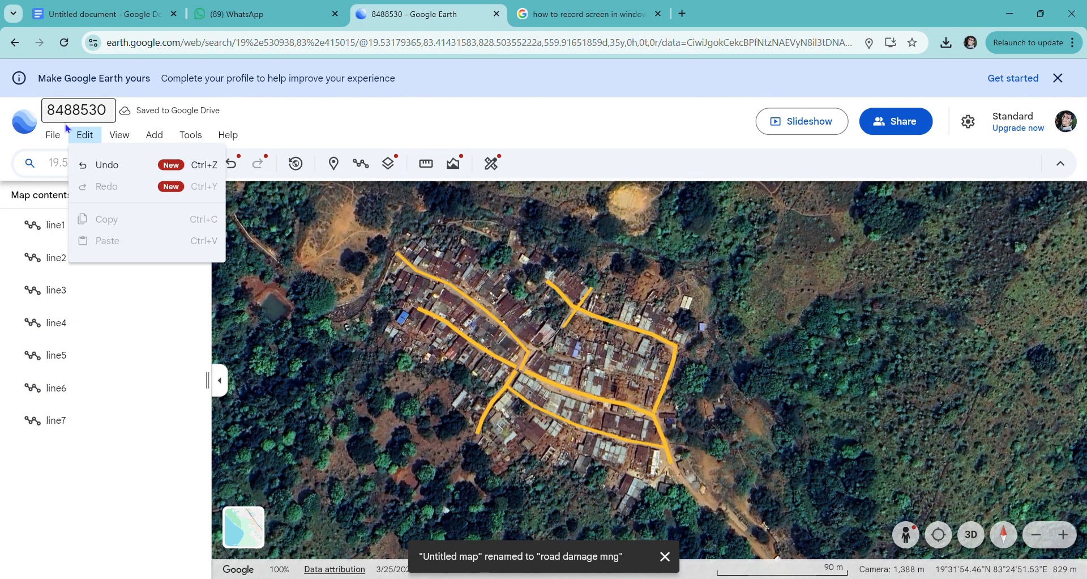
click(59, 141)
click(59, 142)
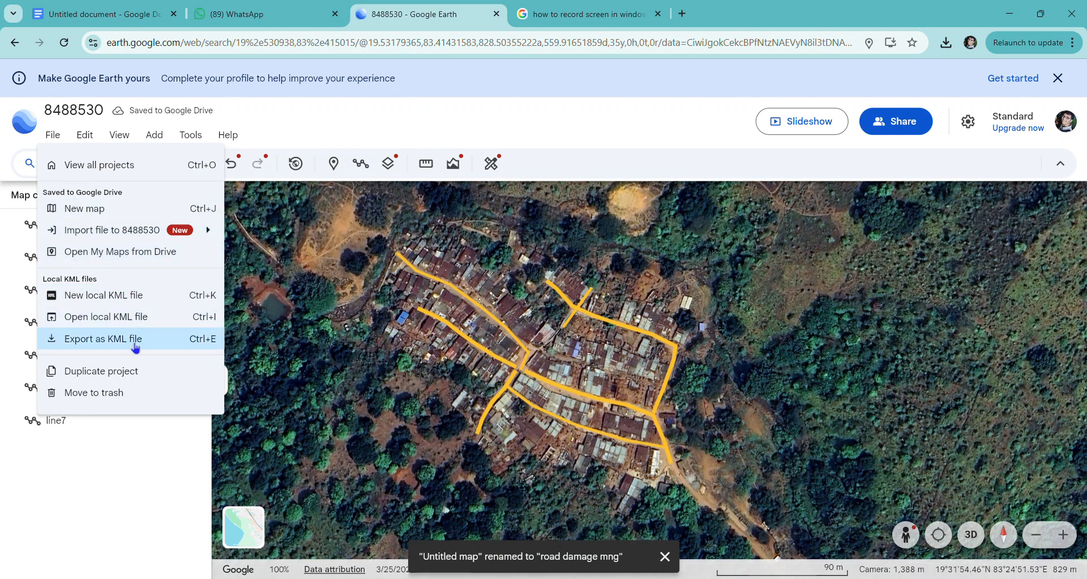
click(136, 340)
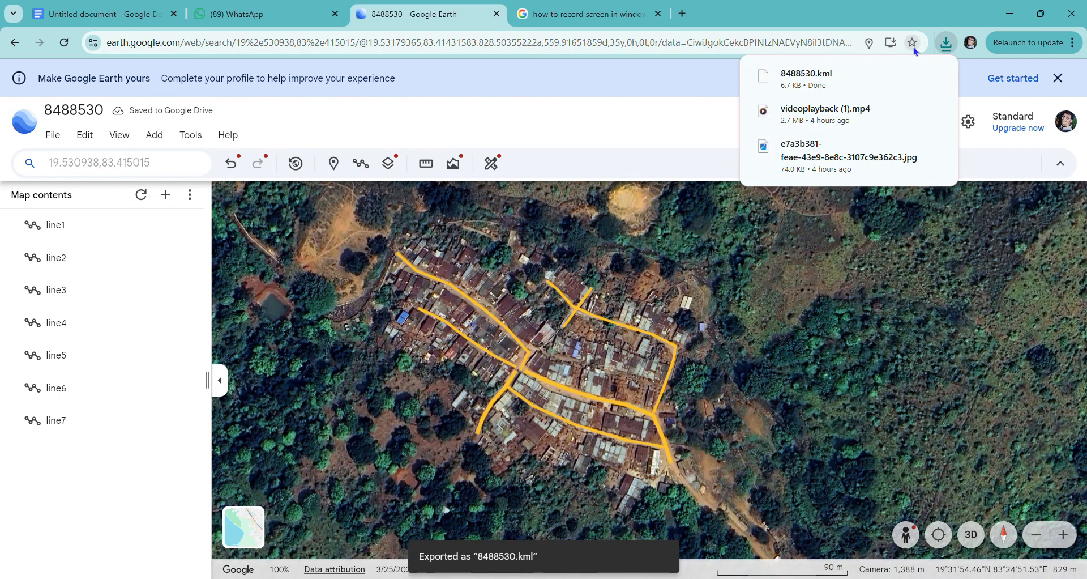
Step: Locate the exported 8488530.kml in the Downloads folder from the browser's download history, and return to the Google Earth project
click(682, 13)
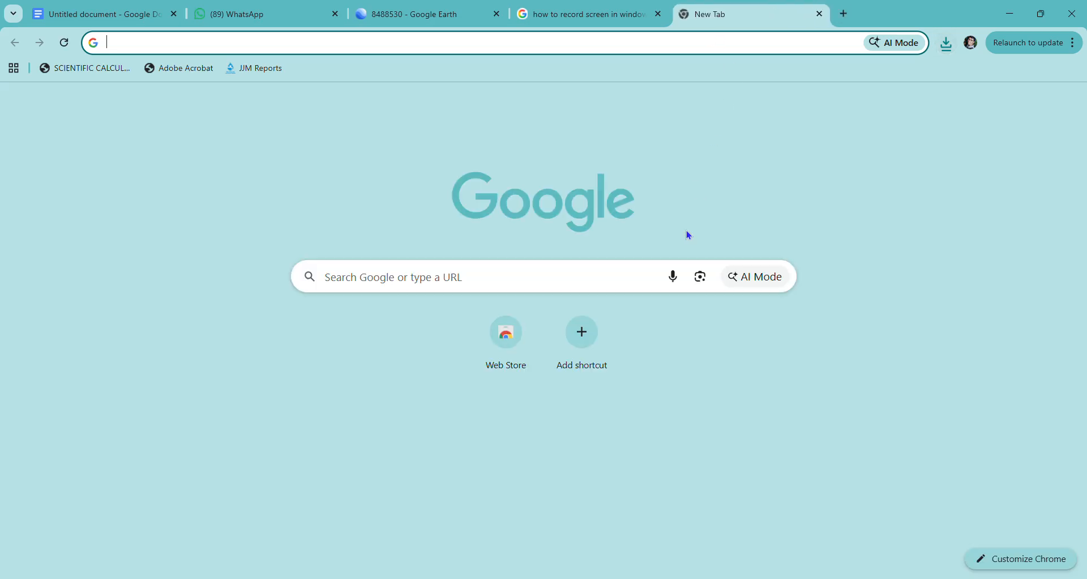
key(ctrl+j)
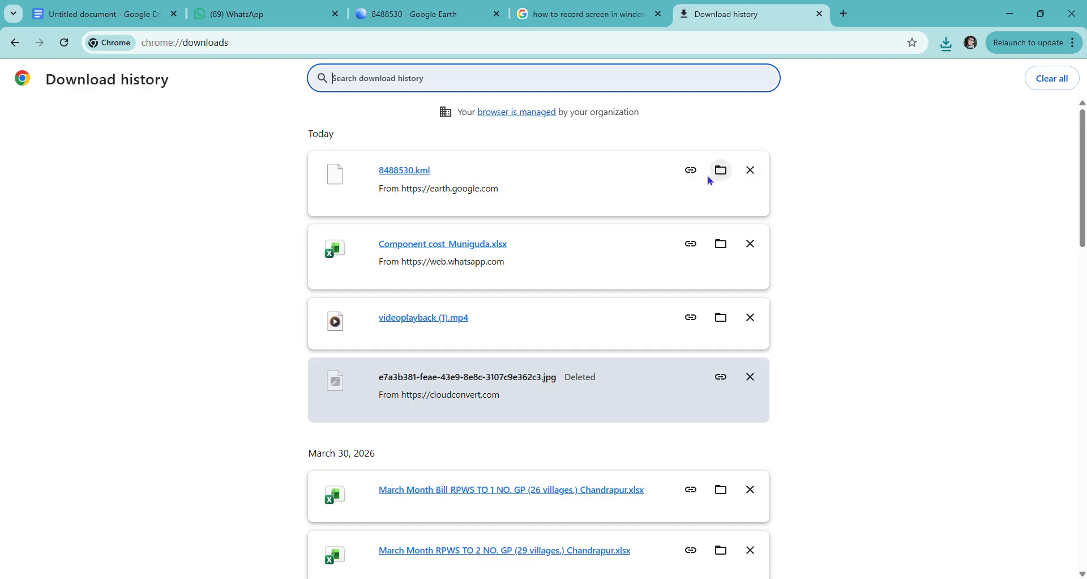
click(721, 170)
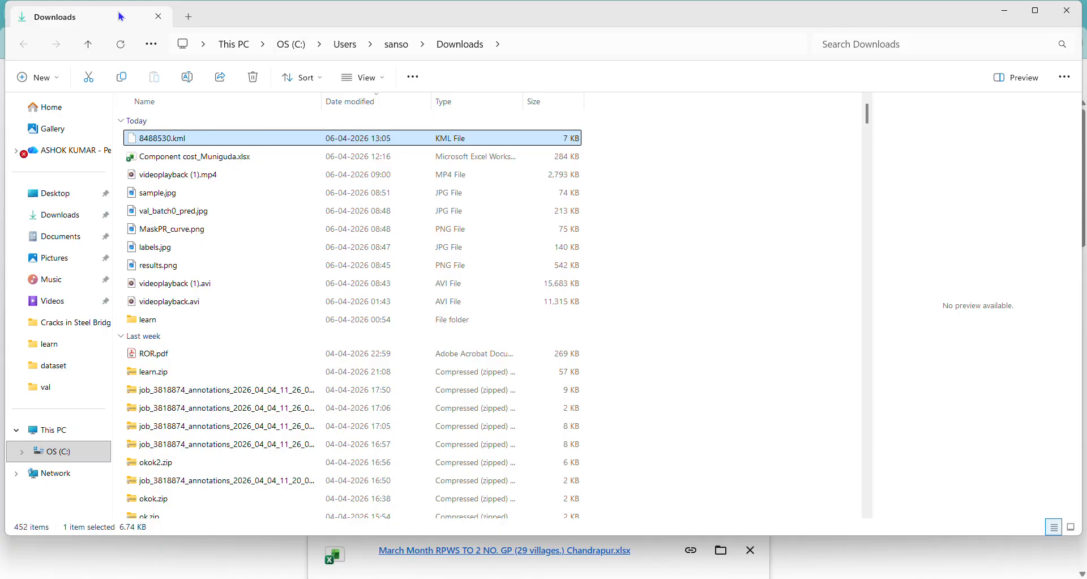
click(158, 16)
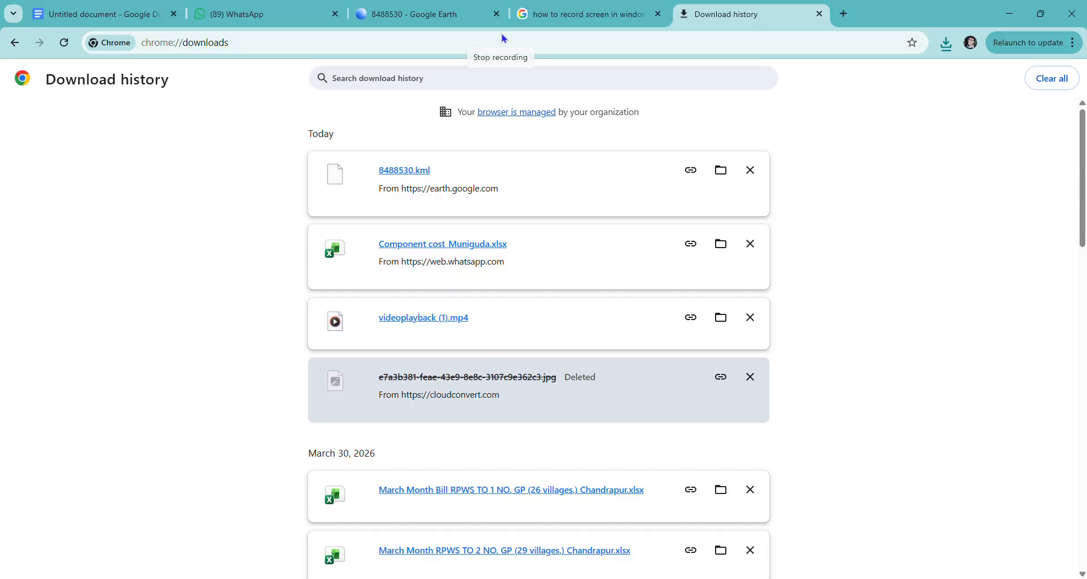
click(400, 16)
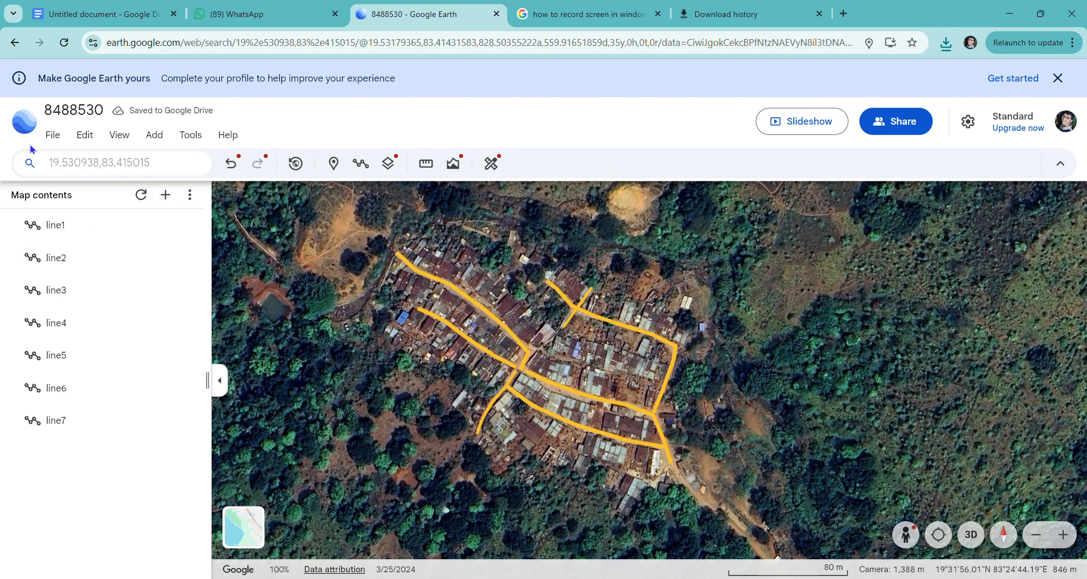
Step: Leave the 8488530 project for the list of all projects and create a new map project saved to Google Drive
click(85, 136)
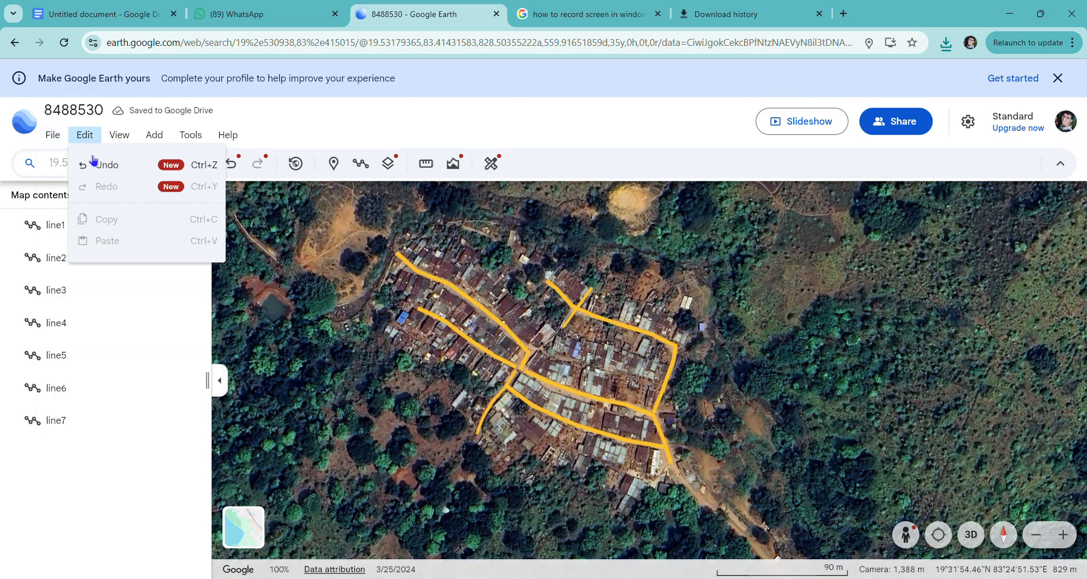
click(50, 135)
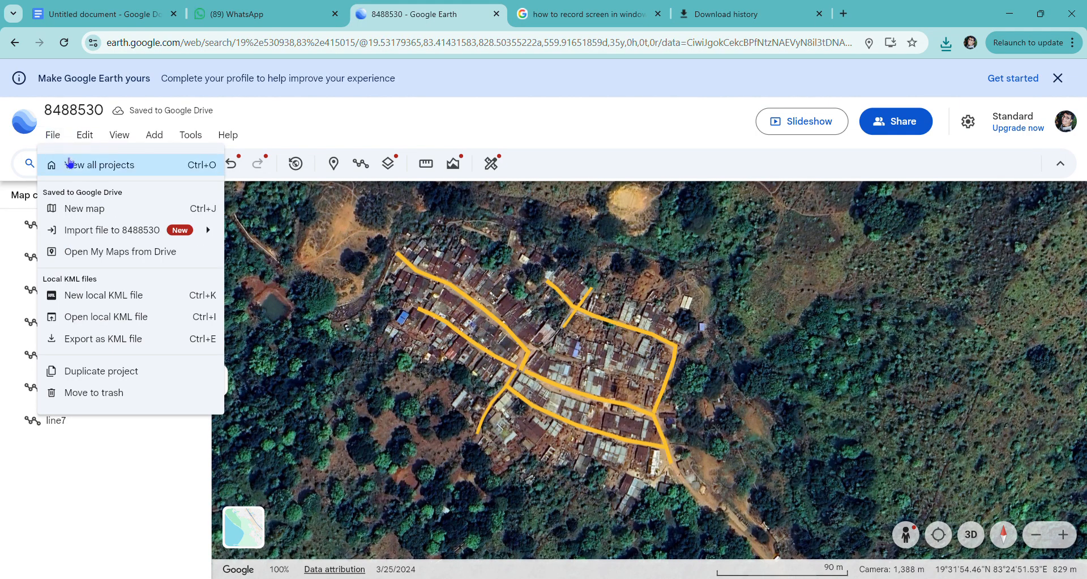
click(69, 163)
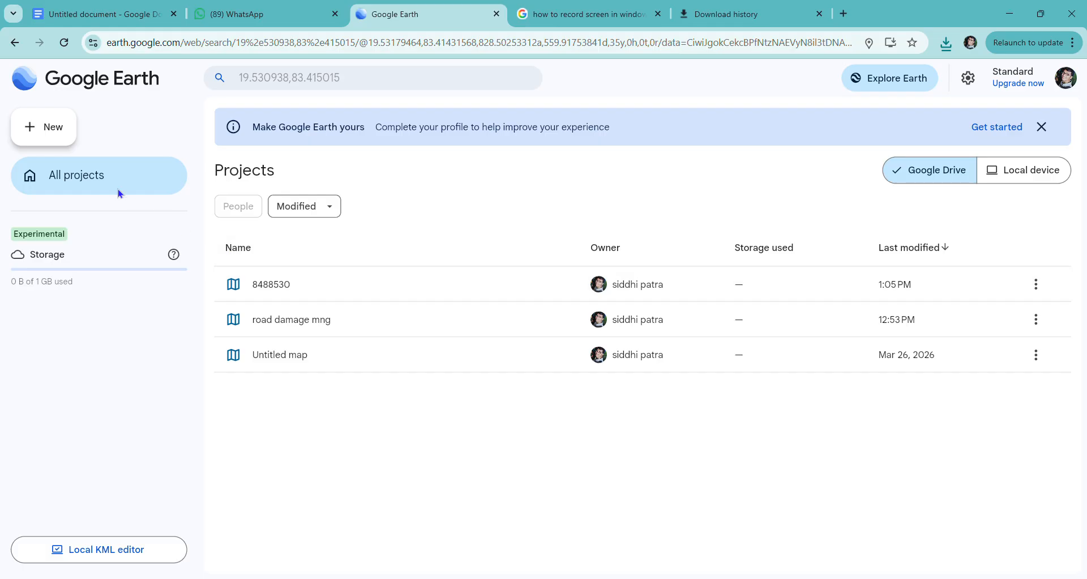
click(43, 129)
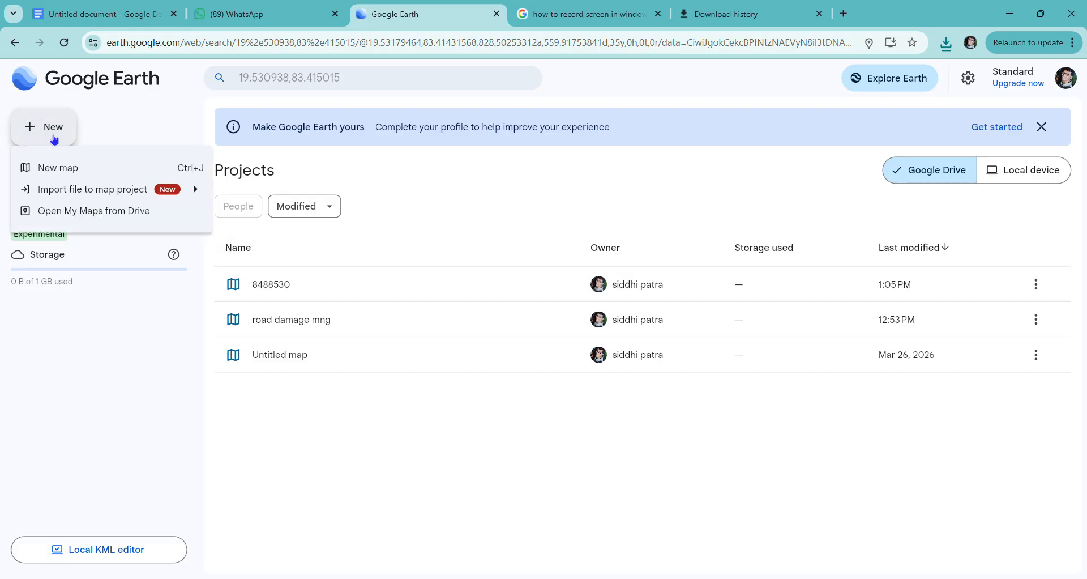
click(55, 170)
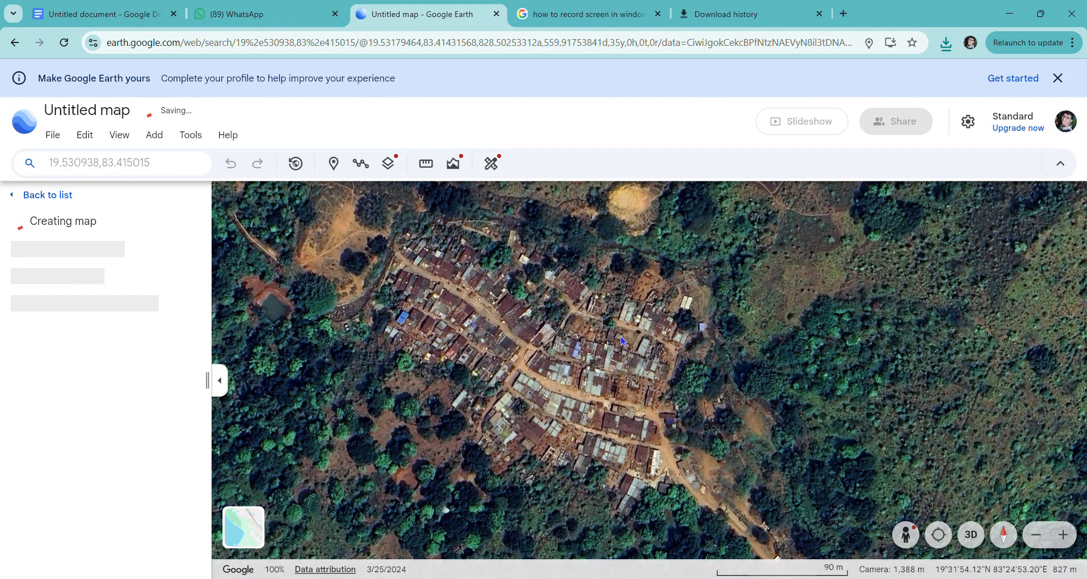
Step: Follow the road southeast from the mapped village and frame the next settlements near PHC Khambesi in the empty map
click(163, 162)
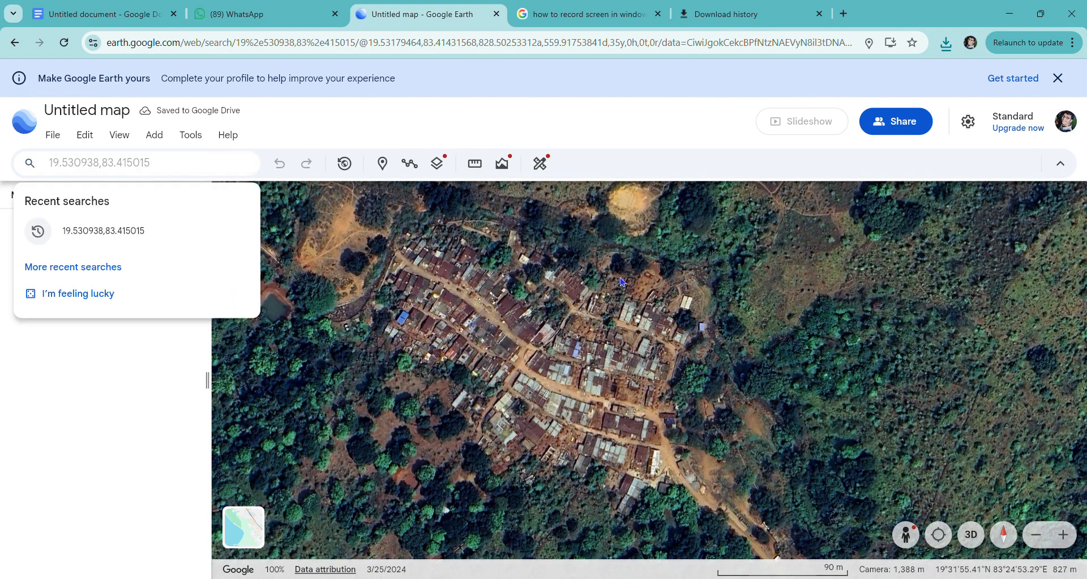
scroll(620, 282, down, 3)
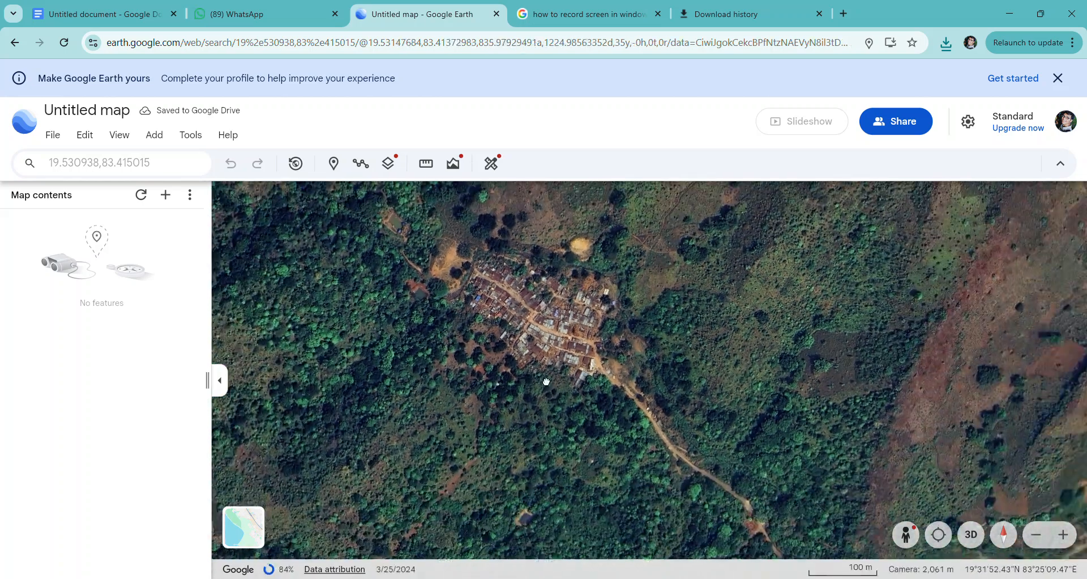
drag(546, 382, 754, 488)
drag(795, 500, 539, 294)
scroll(582, 321, up, 3)
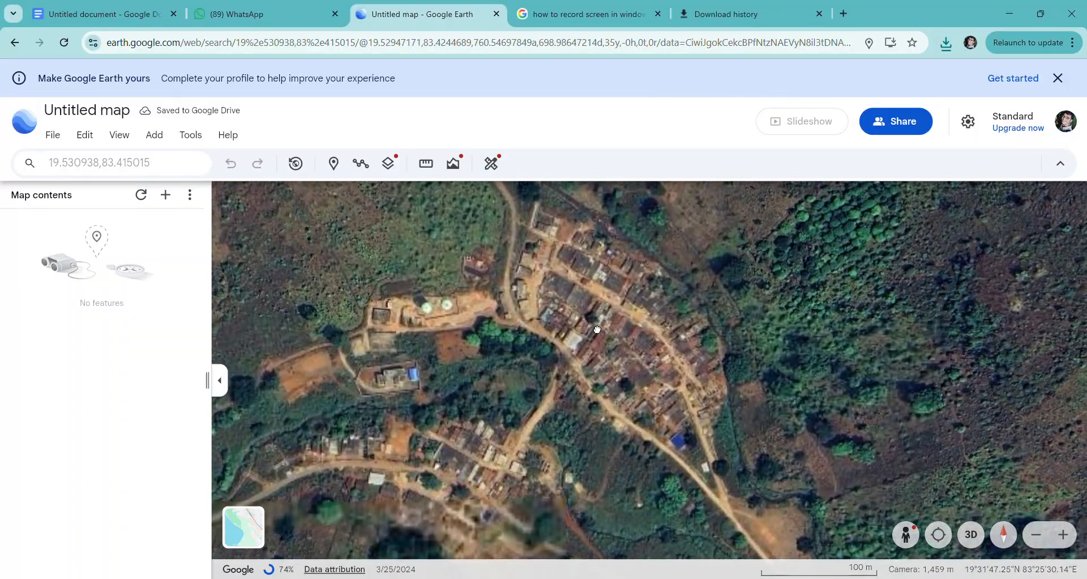
drag(598, 329, 582, 381)
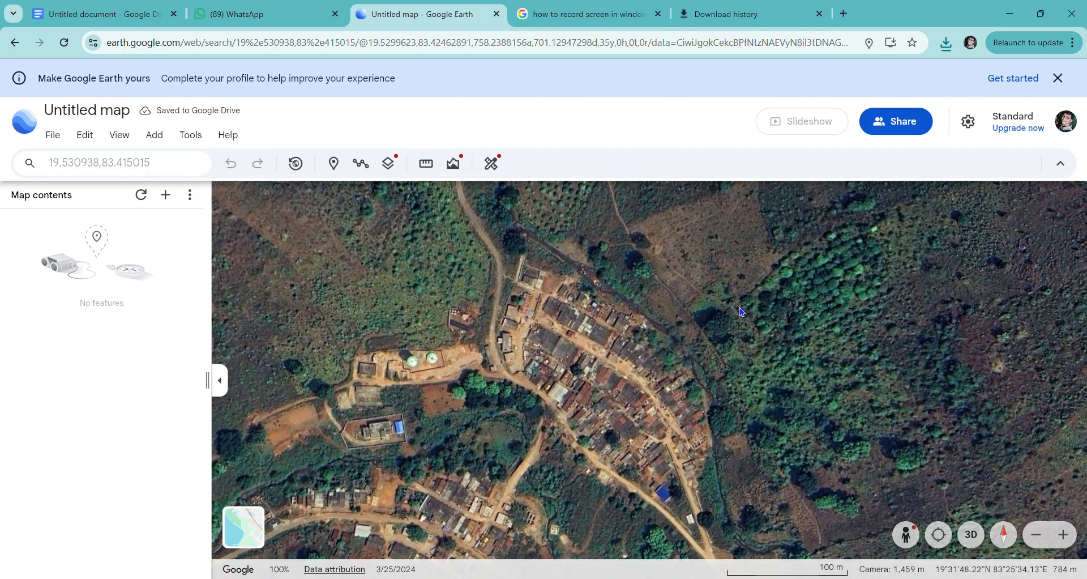
scroll(740, 310, down, 1)
scroll(741, 311, down, 1)
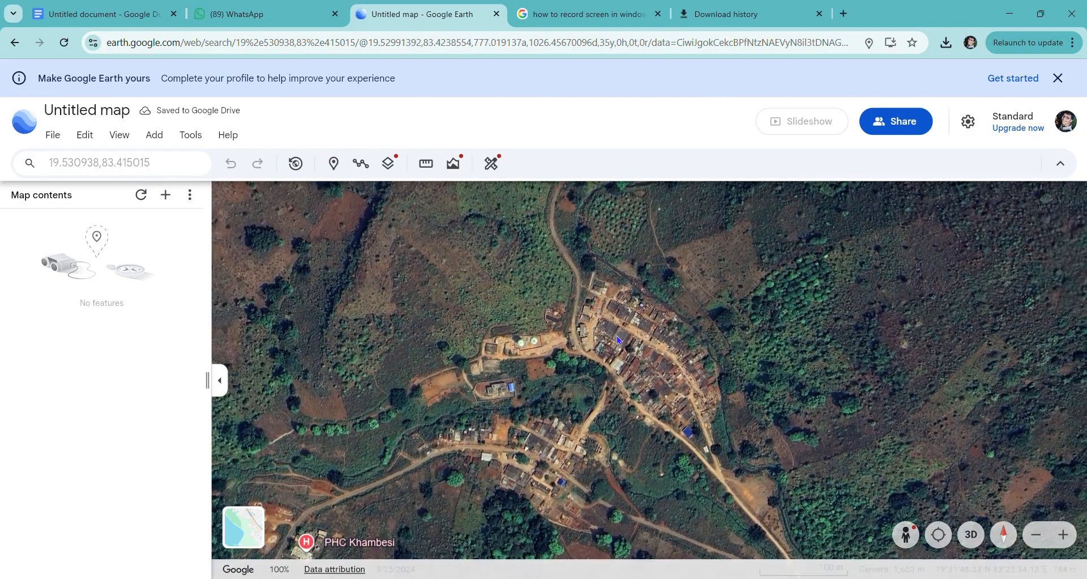
click(48, 136)
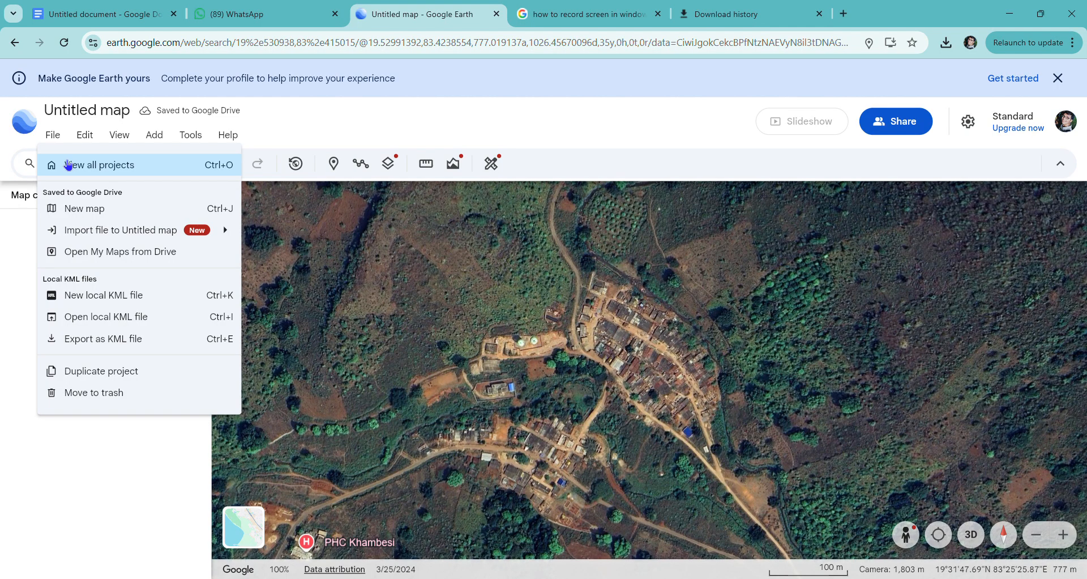
click(154, 134)
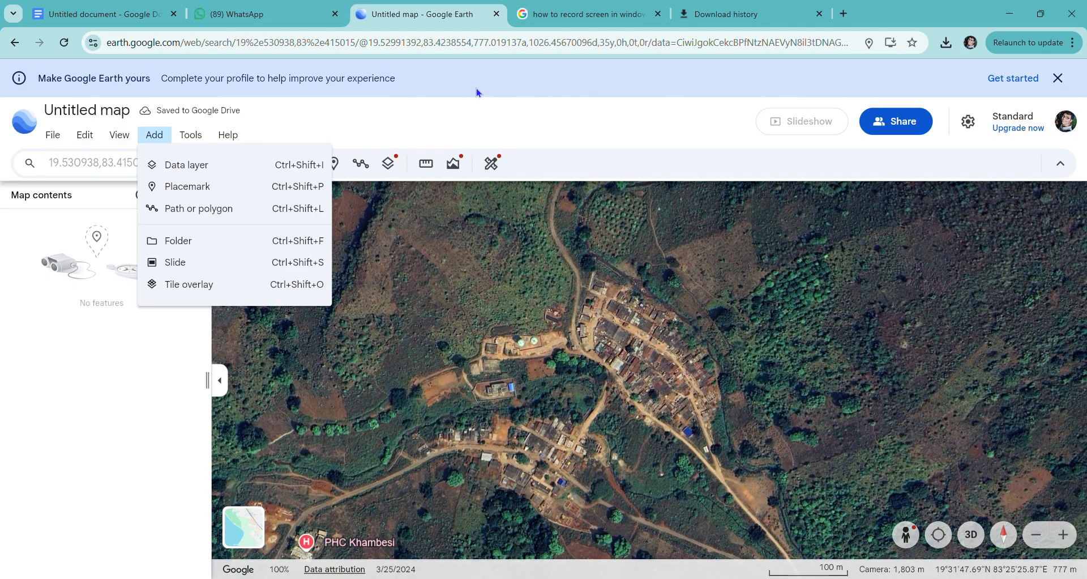